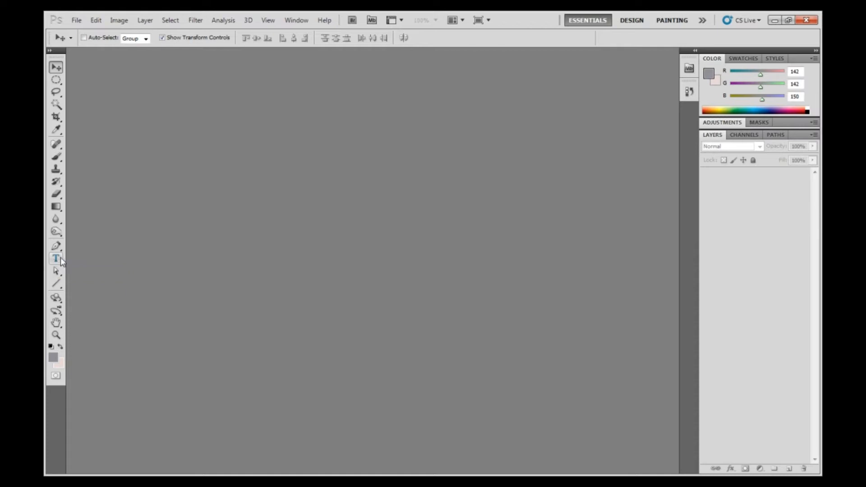
- Set the foreground colour to pure blue (#0000ff) and activate the Horizontal Type tool
click(55, 259)
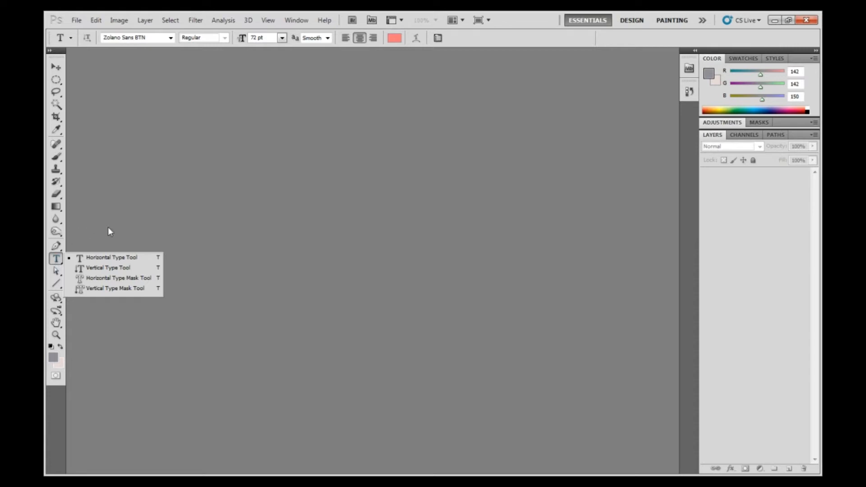
click(89, 245)
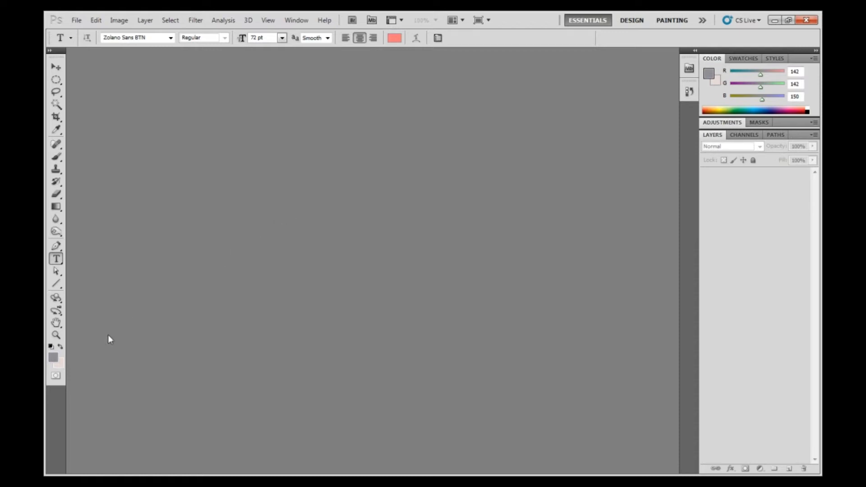
click(55, 365)
click(564, 205)
drag(564, 204, 603, 149)
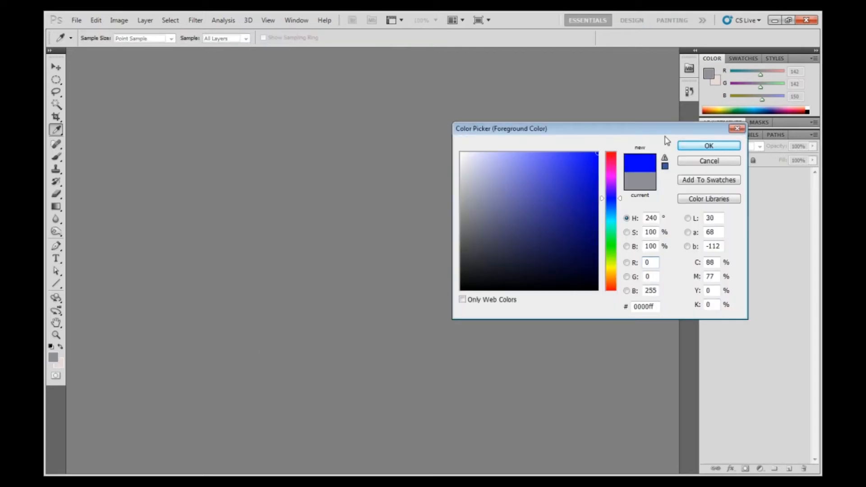
click(709, 146)
key(t)
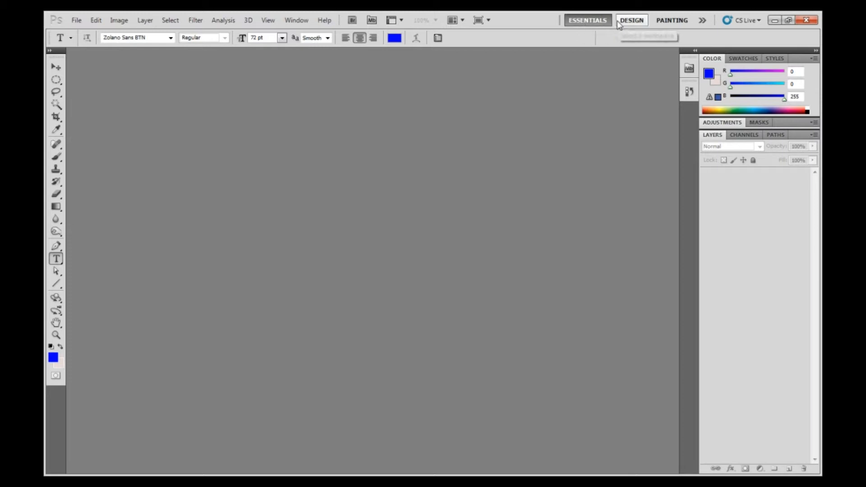
- Preview the Design and Painting workspaces and return to the Essentials workspace
click(641, 21)
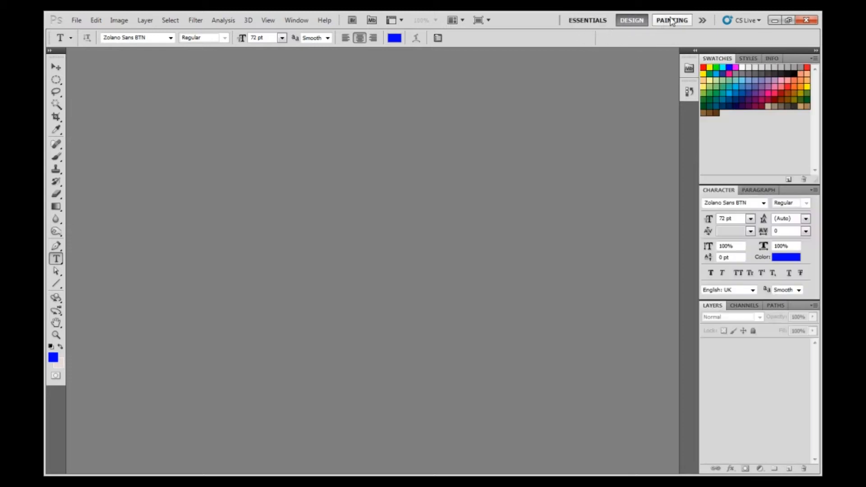
click(667, 23)
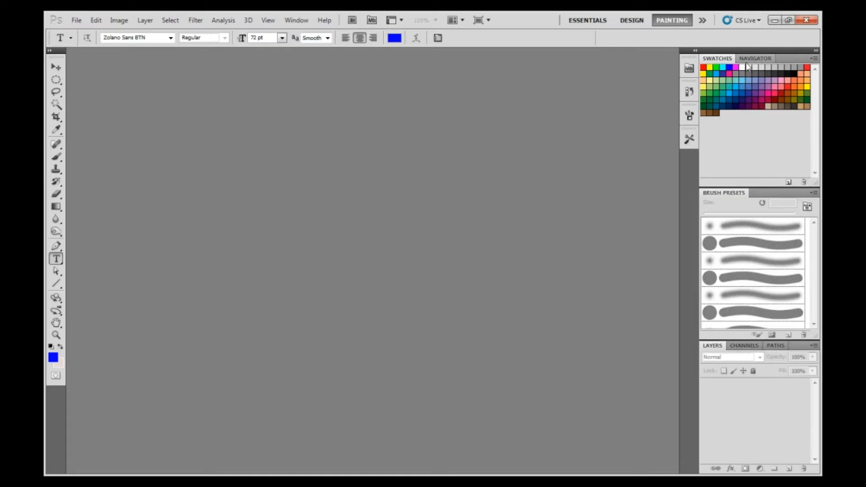
click(702, 21)
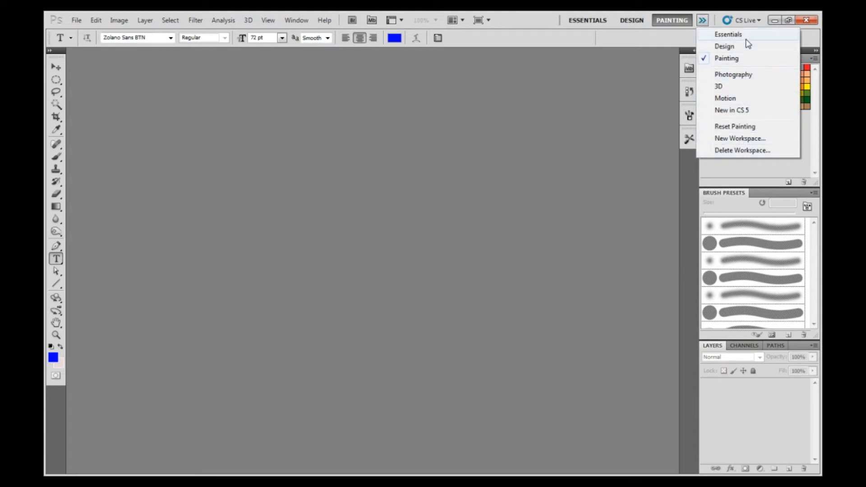
click(728, 35)
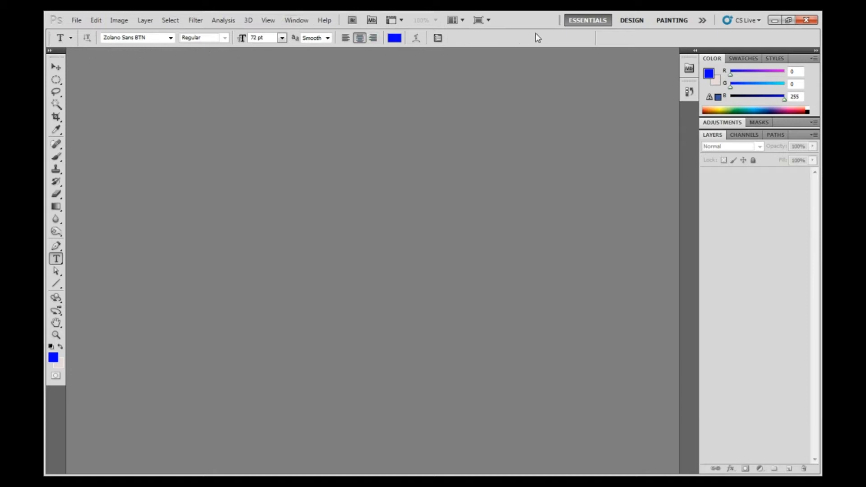
click(56, 169)
click(56, 181)
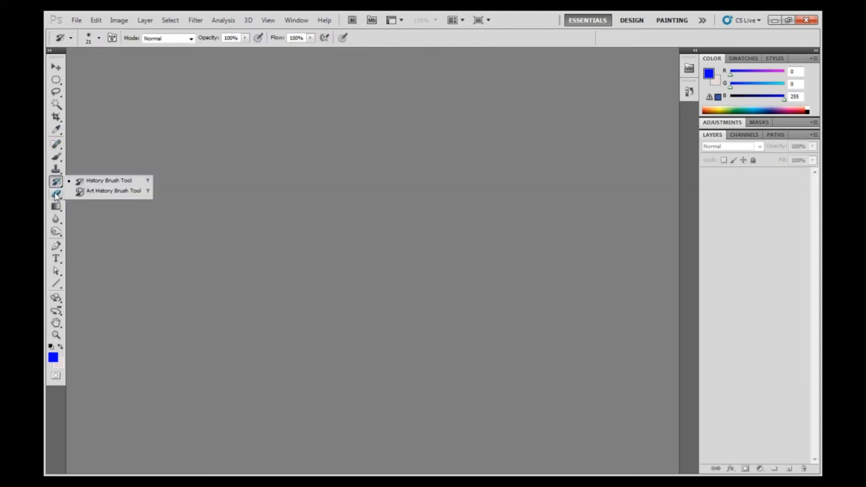
click(56, 194)
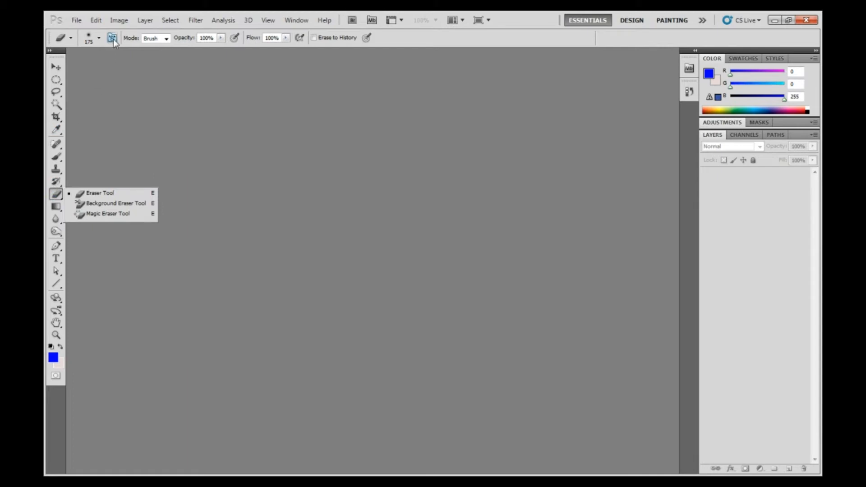
click(56, 156)
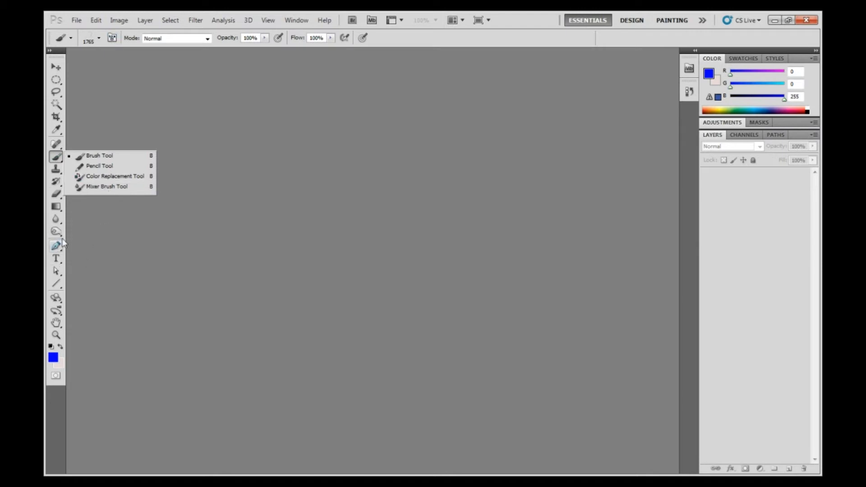
click(56, 68)
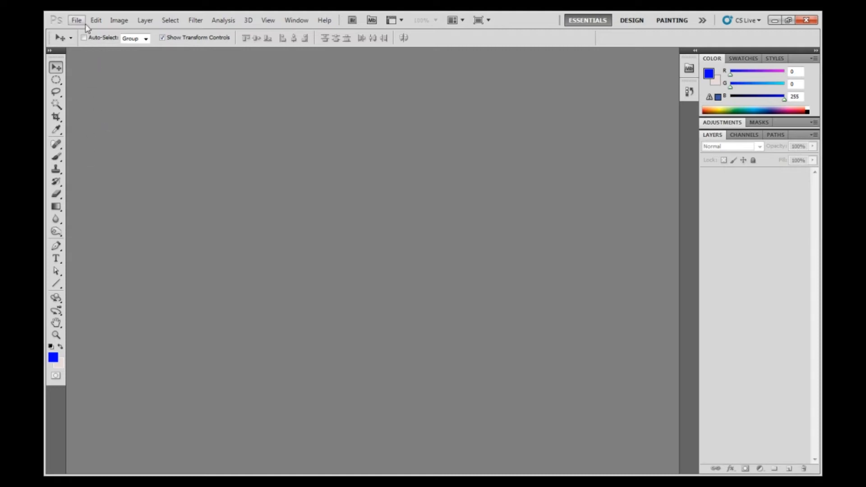
- Create a new International Paper A4 document at 300 pixels/inch in 8-bit RGB Color with a white background
click(77, 20)
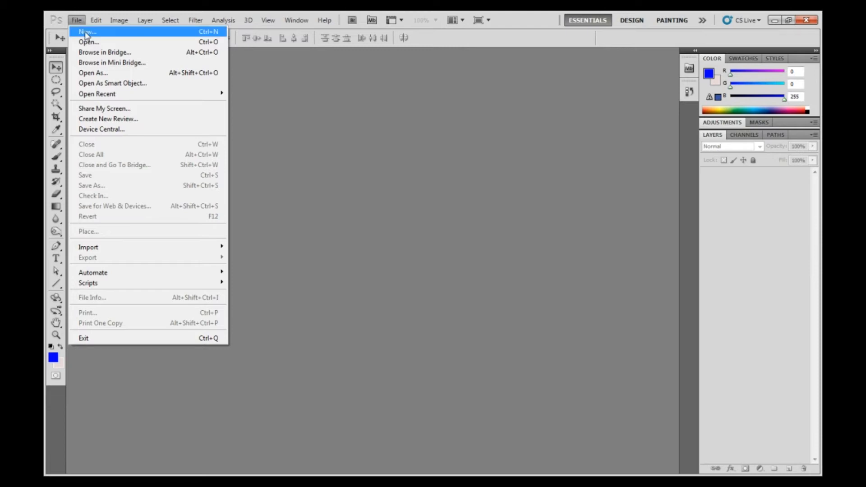
click(87, 33)
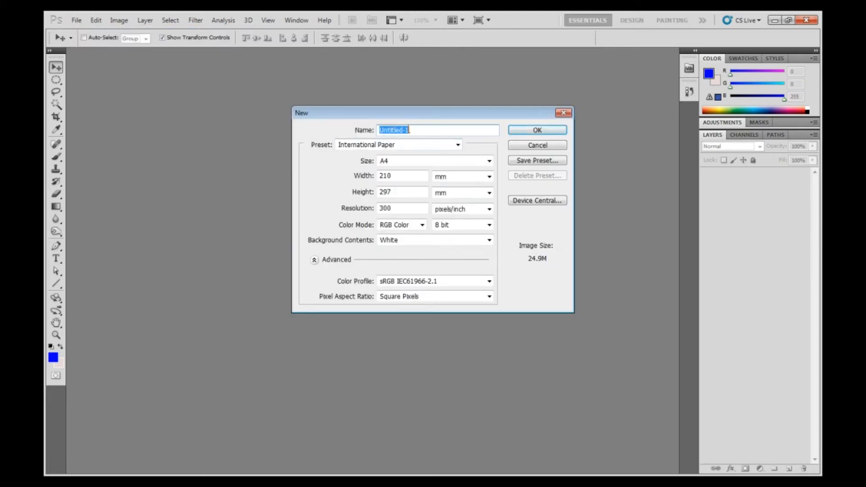
click(406, 145)
click(402, 190)
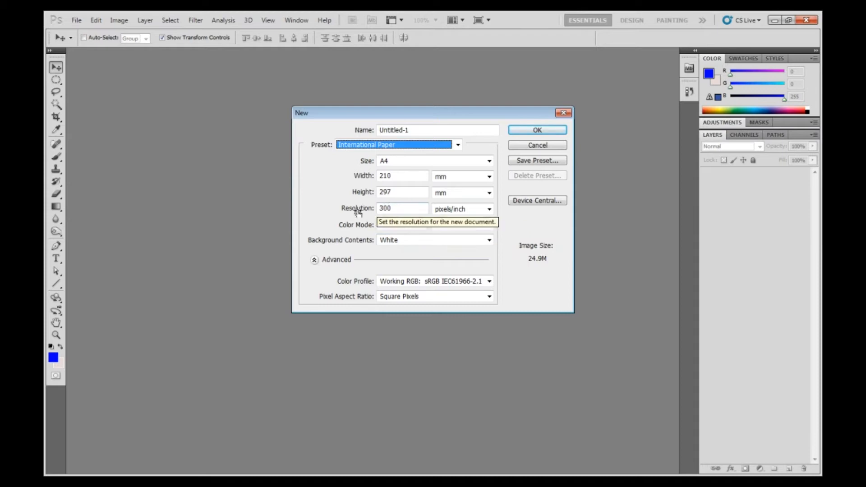
click(410, 240)
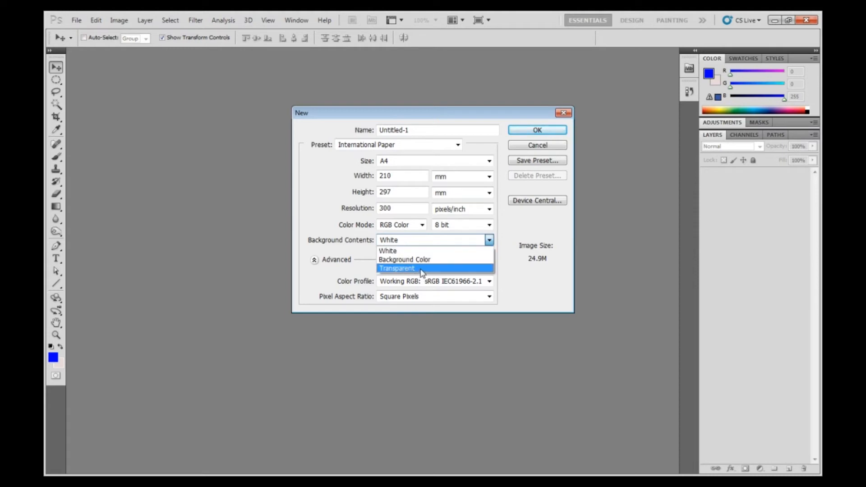
click(400, 250)
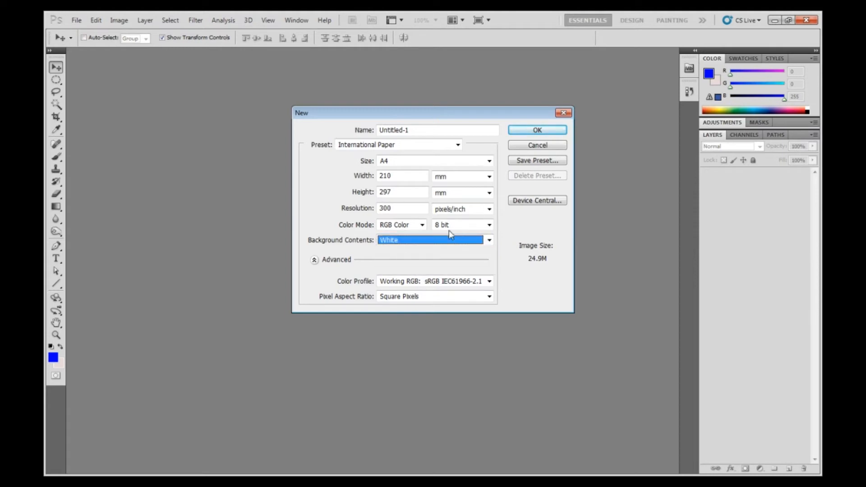
click(548, 130)
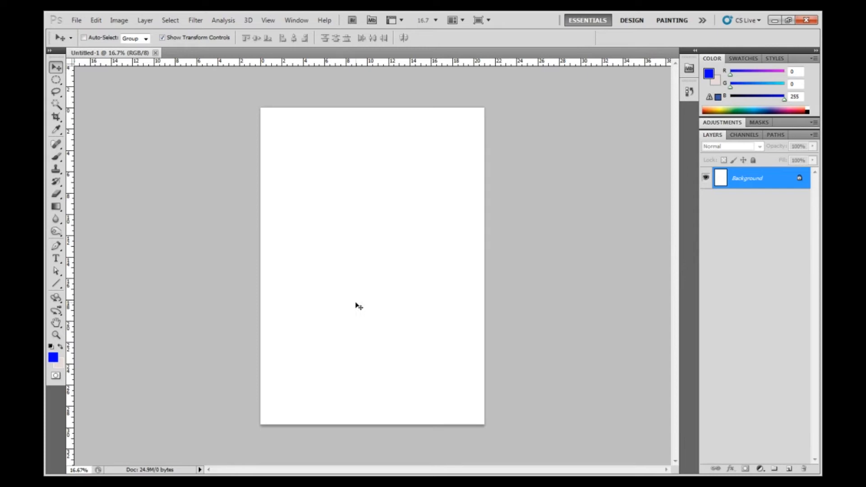
- Rotate the blank page 90° clockwise into landscape orientation
click(120, 20)
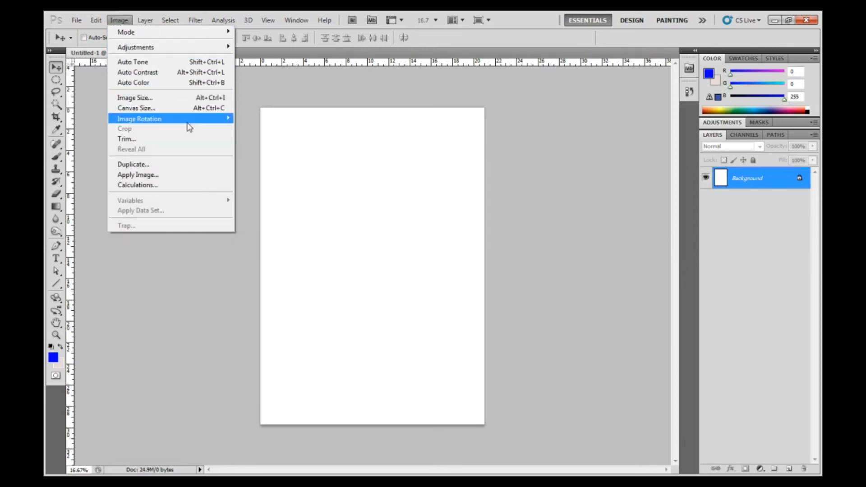
mouse_move(188, 121)
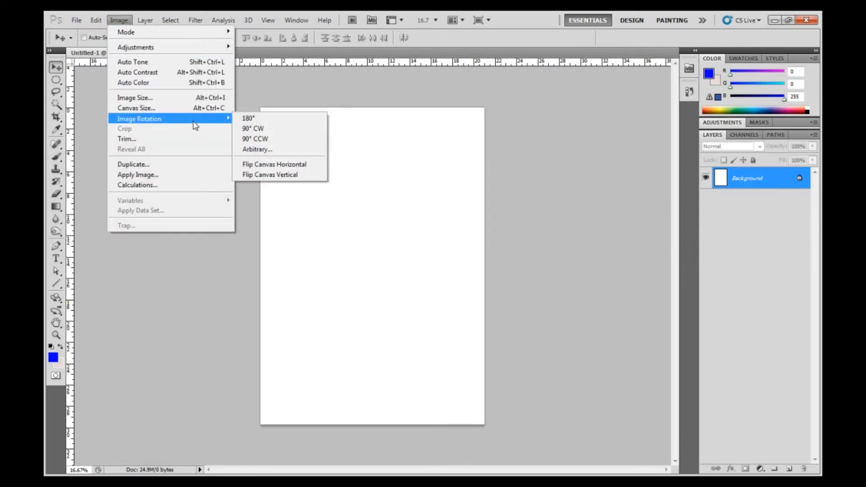
click(277, 131)
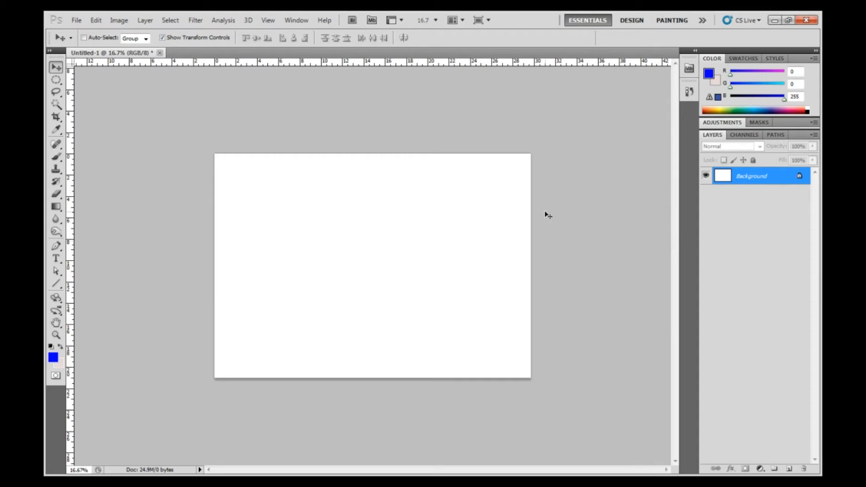
- Draw a horizontal text box about 17 cm wide and 2.8 cm tall in the upper middle of the page
click(56, 259)
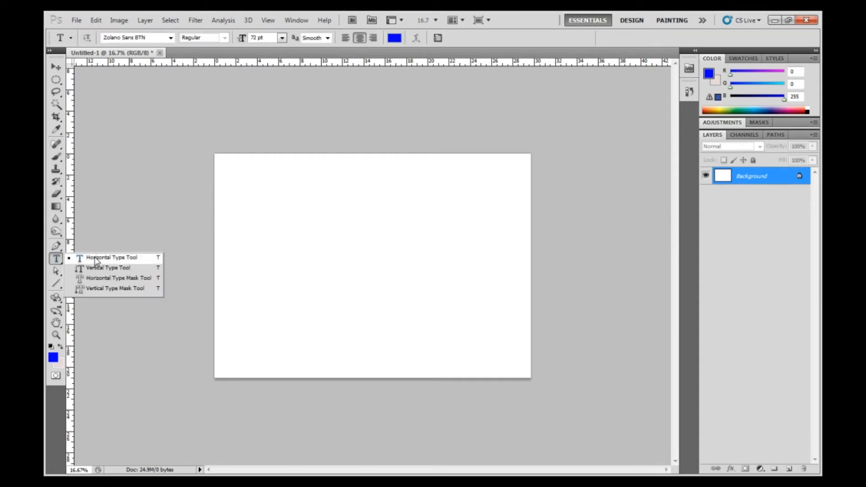
click(95, 261)
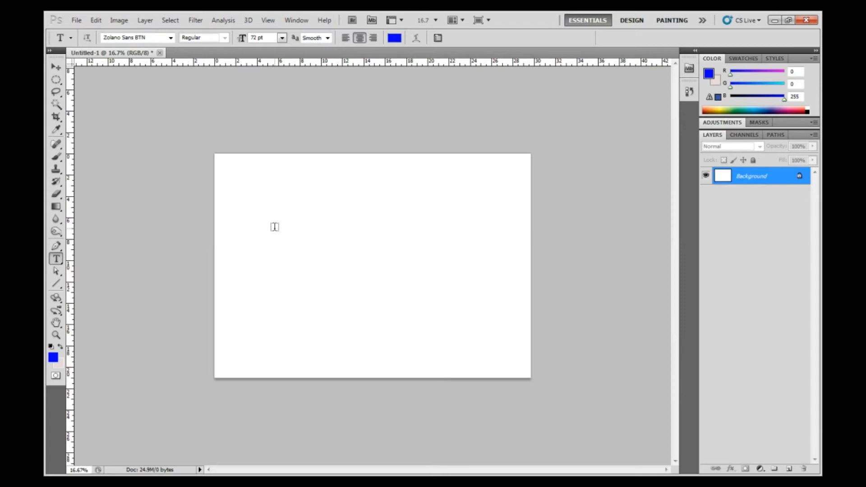
drag(289, 202, 465, 229)
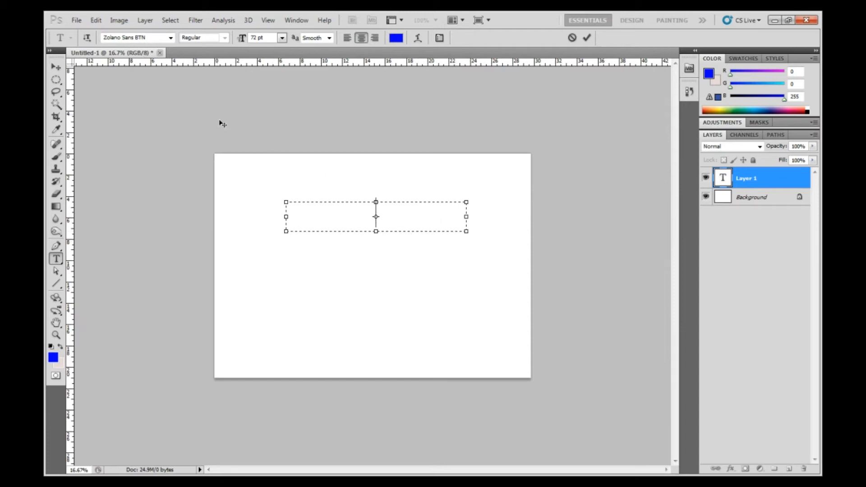
- Set the text anti-aliasing to Crisp and enter TEXT in the text box
click(171, 39)
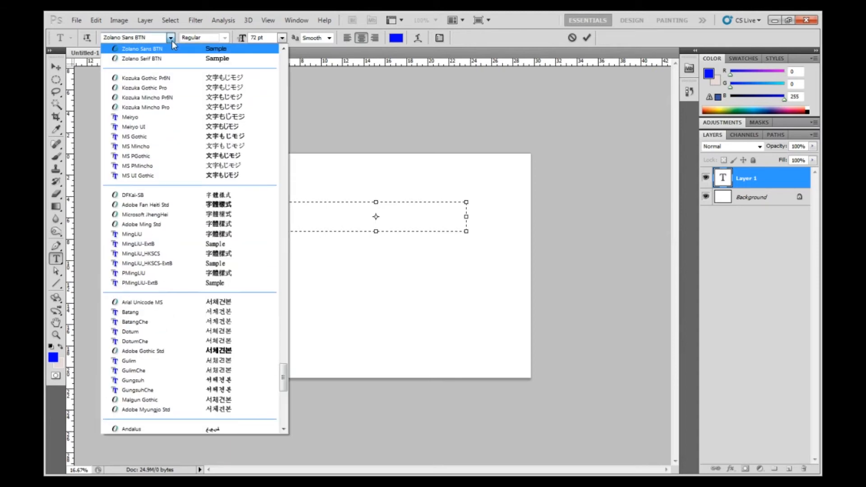
click(171, 38)
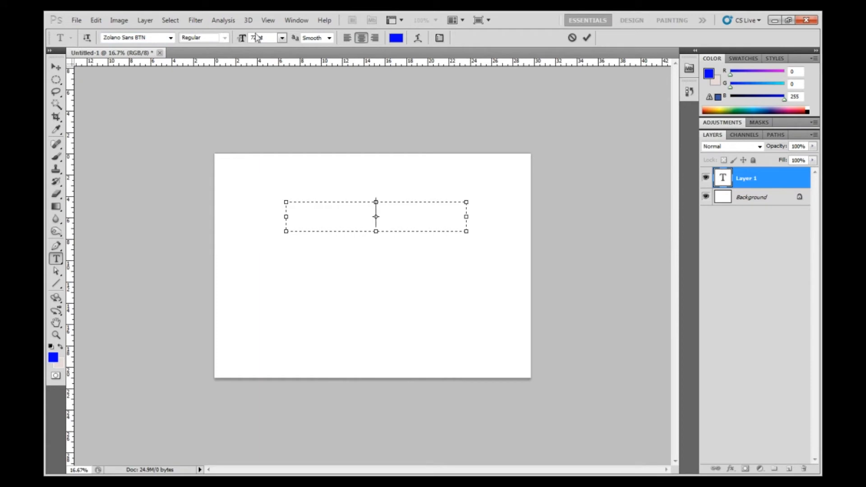
click(329, 38)
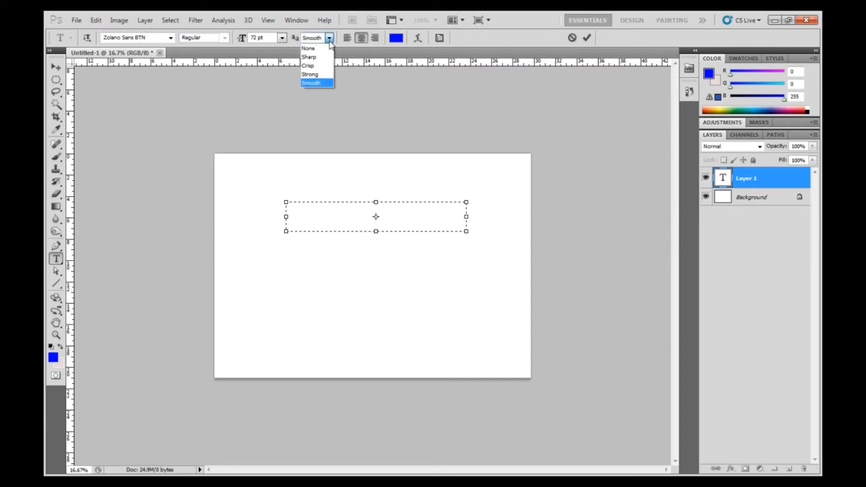
click(310, 66)
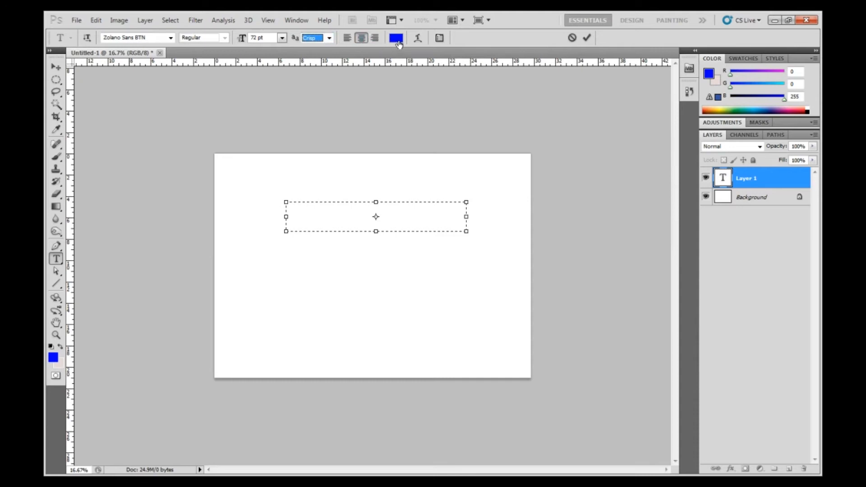
click(380, 224)
text(TE)
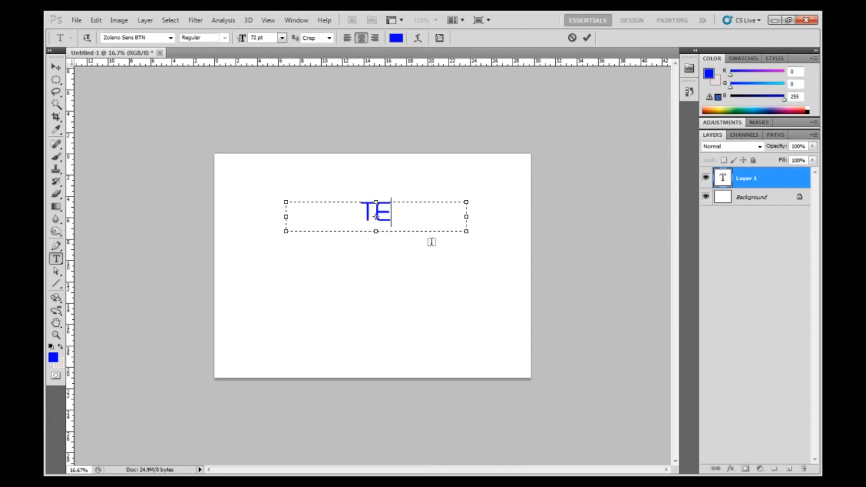
text(XT)
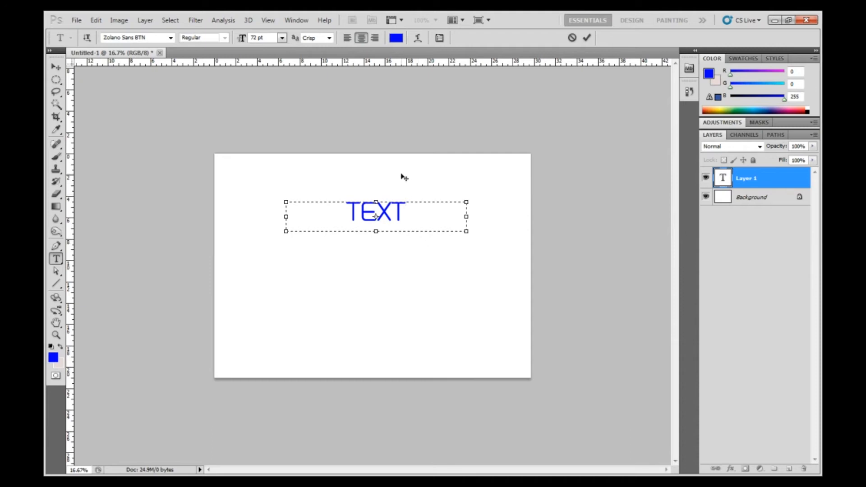
- Try the Bulge, Arc Lower, Arc and Shell Lower warp styles on the text
click(419, 39)
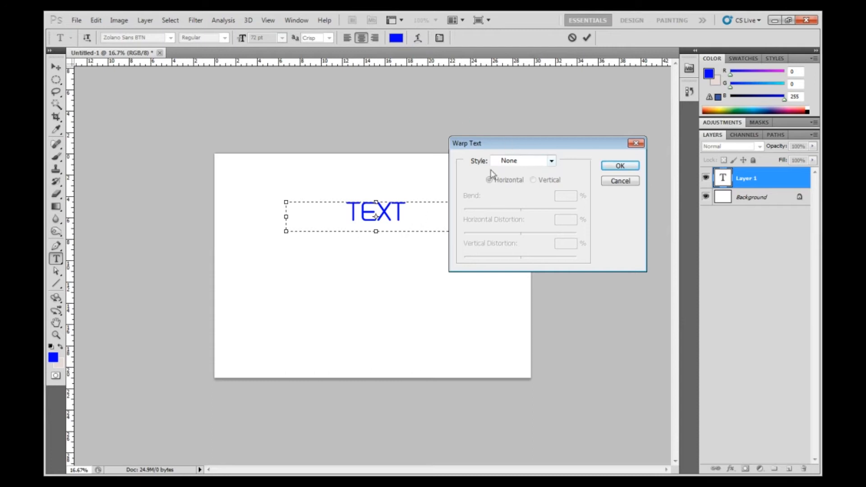
click(551, 161)
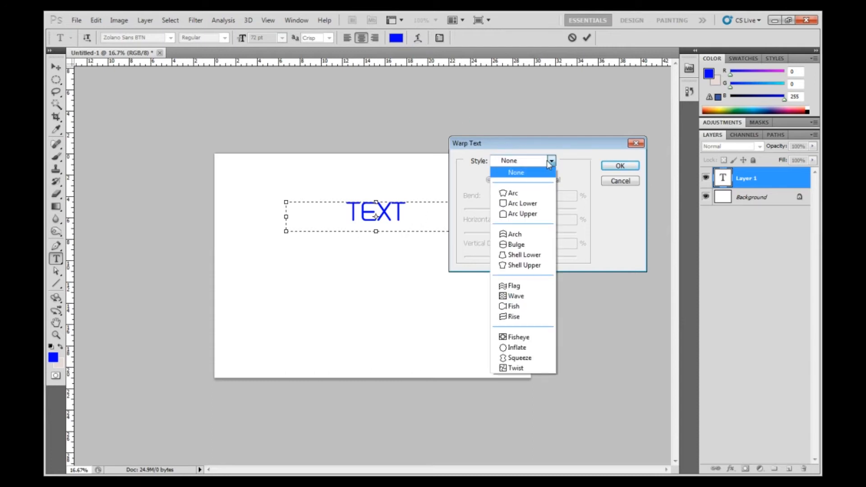
click(537, 245)
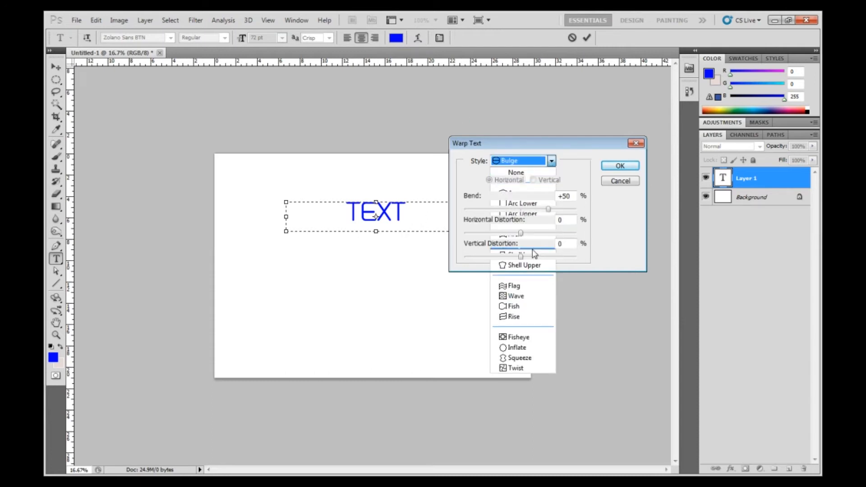
click(551, 161)
scroll(524, 194, up, 2)
click(519, 200)
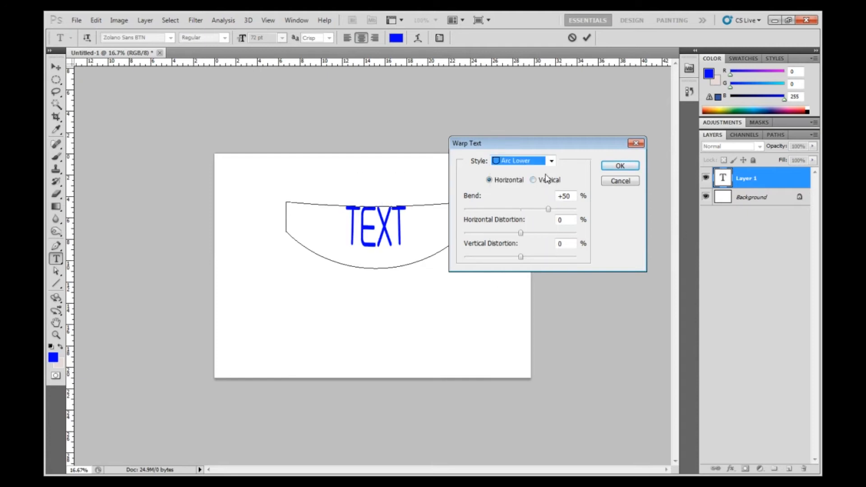
click(550, 164)
click(528, 192)
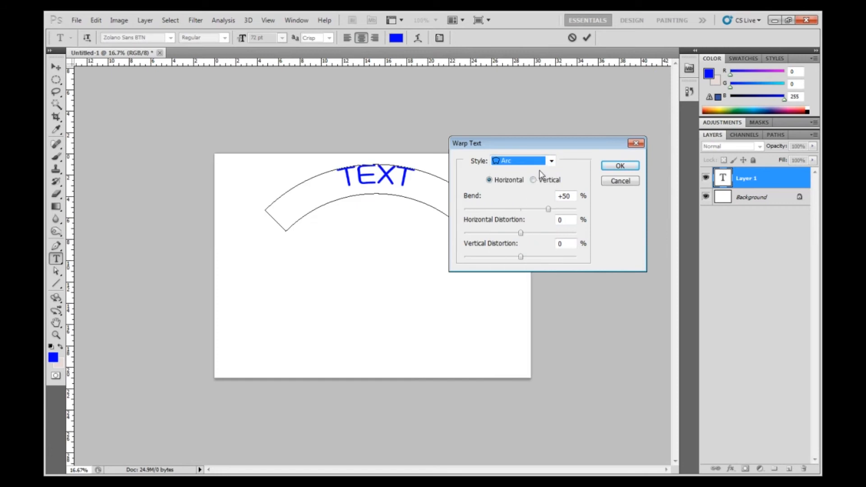
click(550, 165)
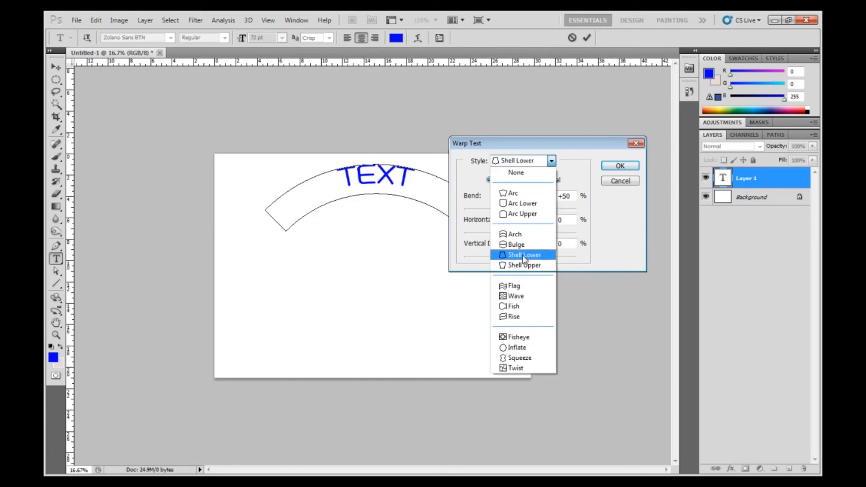
click(524, 254)
- Warp the text with the Wave style at +78% bend, +71% horizontal distortion and -37% vertical distortion
click(551, 164)
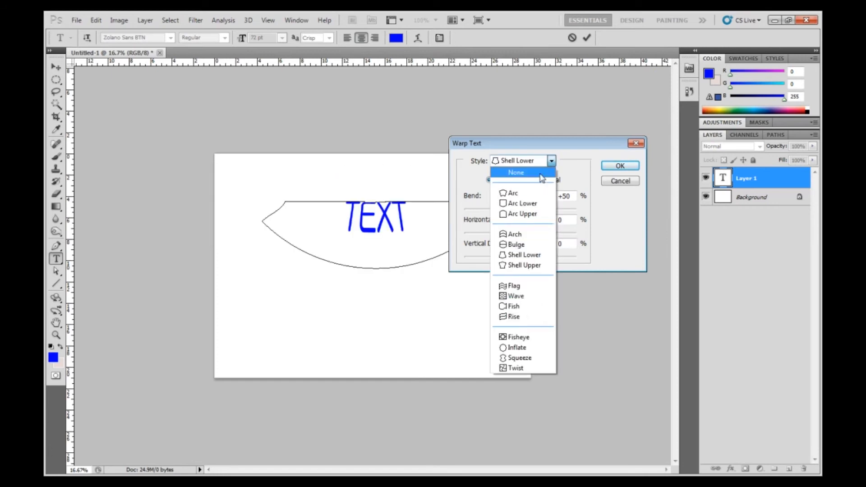
click(538, 303)
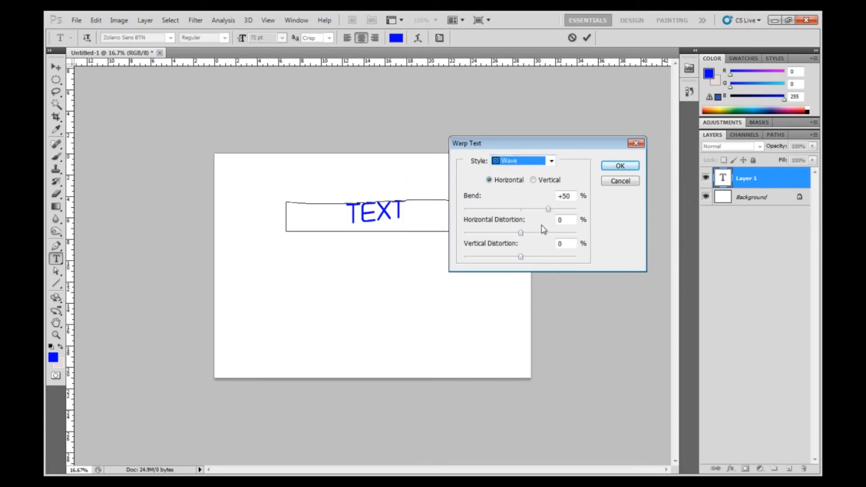
drag(548, 210, 564, 209)
drag(521, 233, 554, 233)
drag(521, 257, 504, 257)
drag(555, 232, 560, 233)
drag(504, 258, 500, 257)
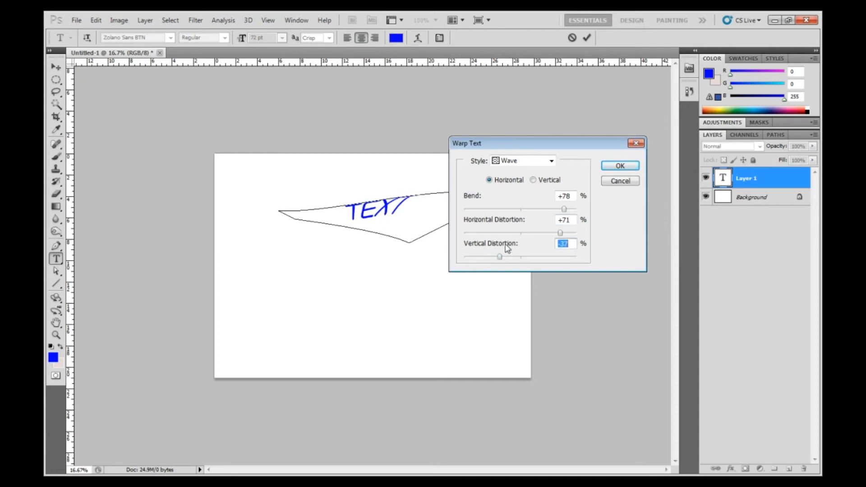
drag(540, 145, 550, 103)
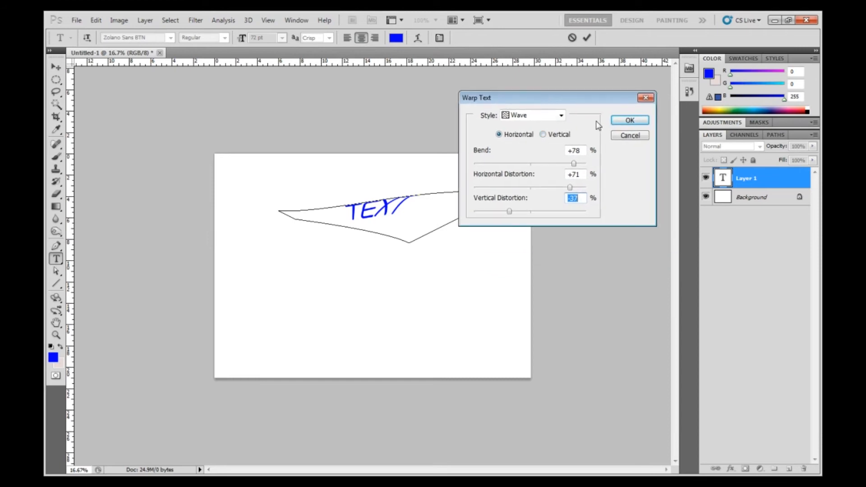
click(630, 120)
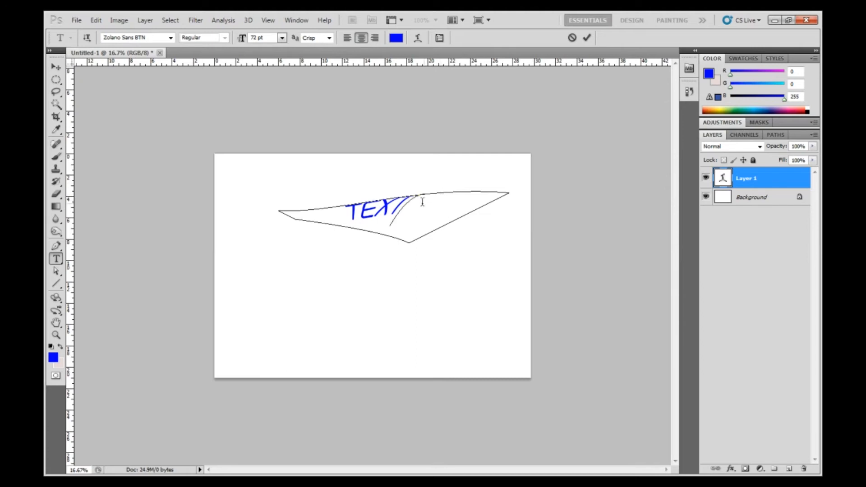
- Commit the warped text, reopen it briefly for editing and commit it again
click(590, 35)
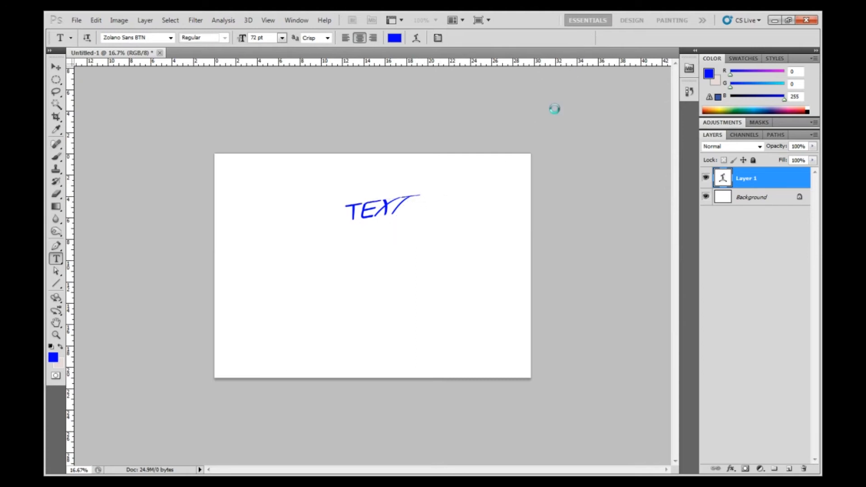
double_click(396, 204)
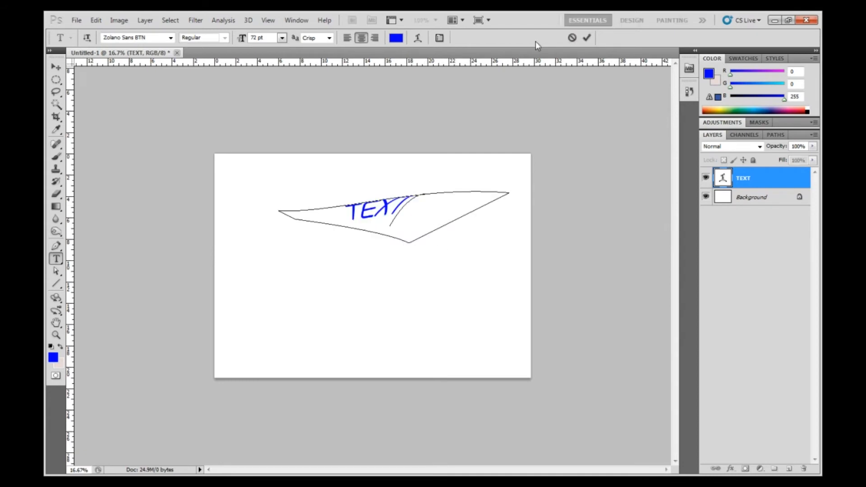
click(586, 37)
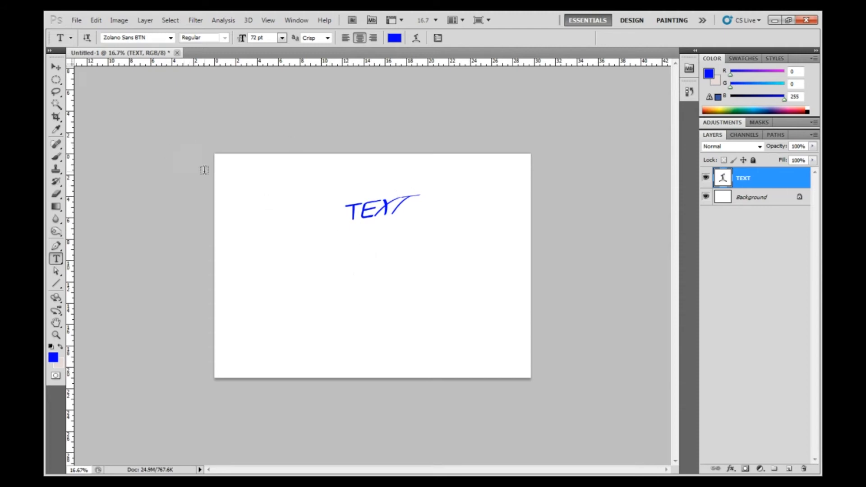
- Activate the Move tool and toggle its transform controls off and back on
click(56, 68)
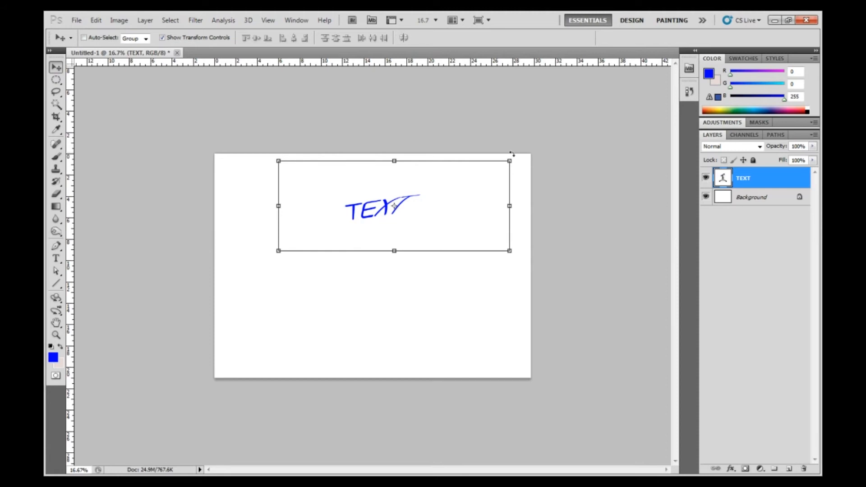
click(162, 37)
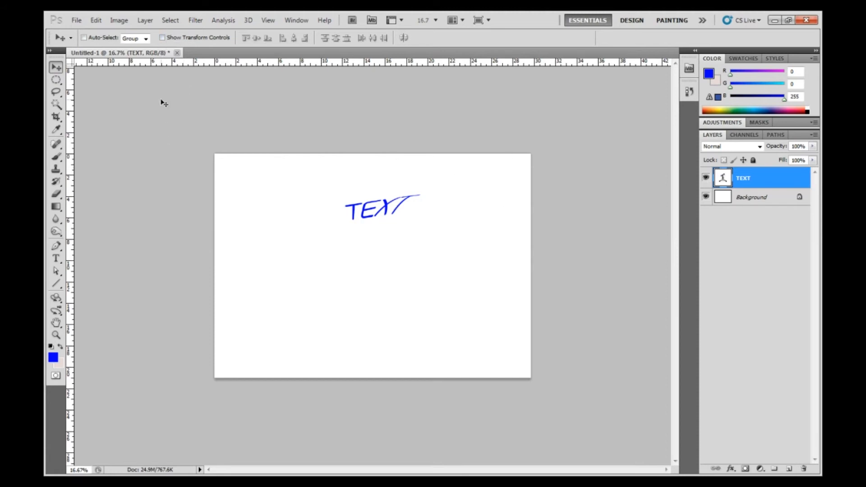
click(162, 38)
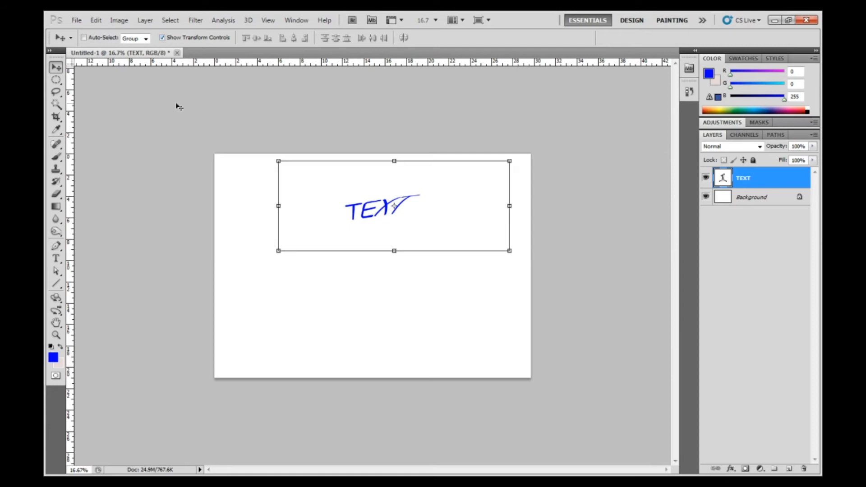
- Move the warped text toward the page centre, scale it to about 149% width and 210% height, and rotate it about -11°
drag(279, 250, 208, 321)
drag(340, 255, 384, 299)
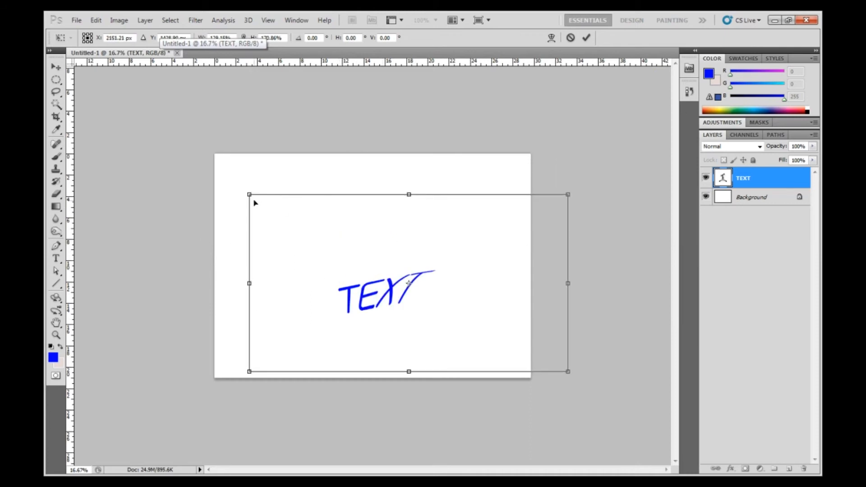
drag(249, 194, 172, 163)
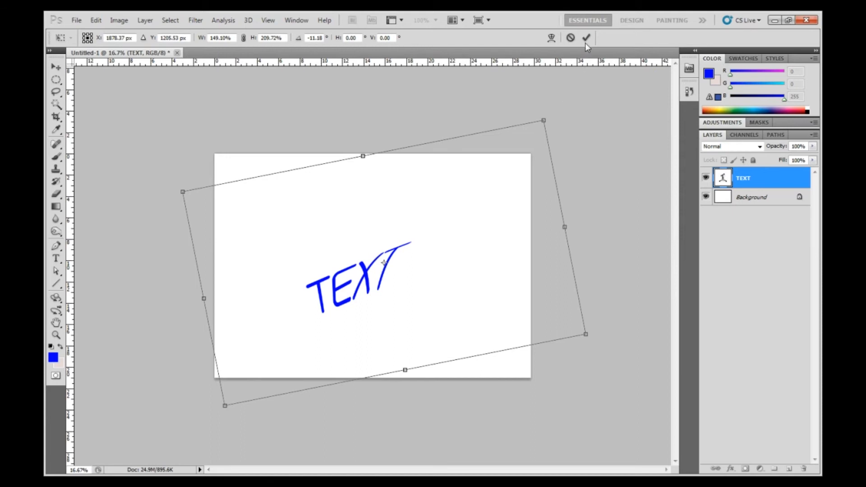
click(586, 38)
click(586, 38)
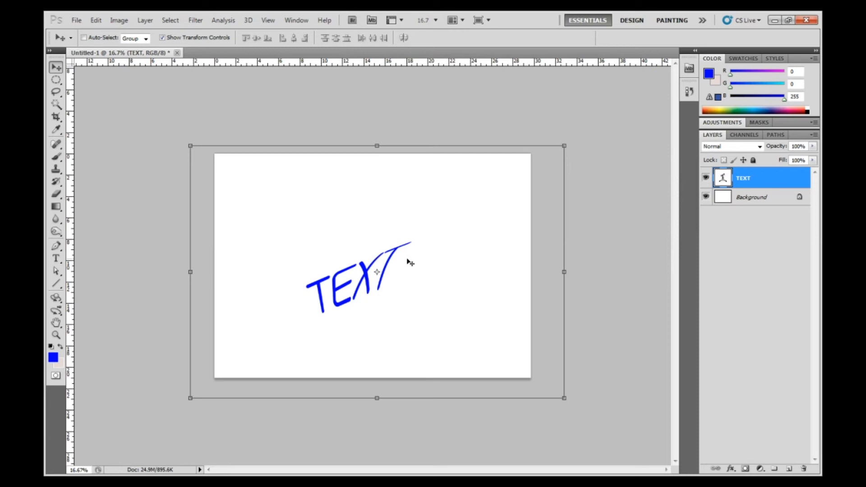
- Open the artistic Colored Pencil filter for the text layer, rasterizing the type, and bring the lettering into the preview
click(195, 20)
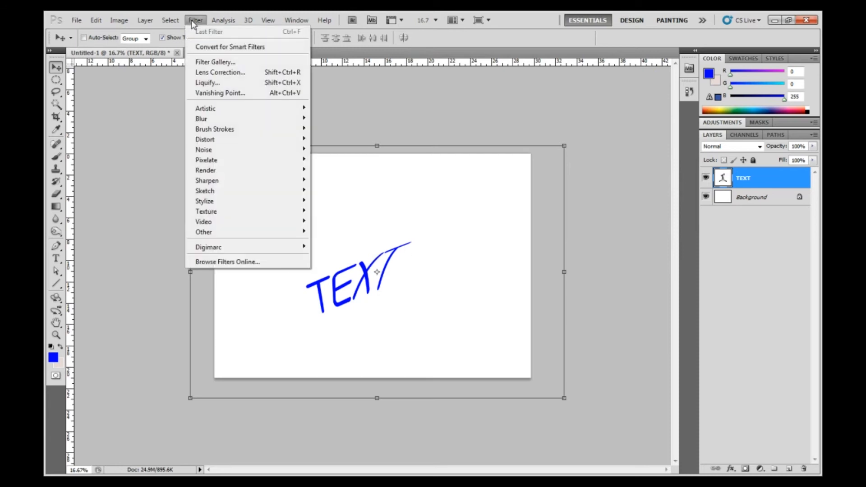
mouse_move(270, 119)
mouse_move(235, 110)
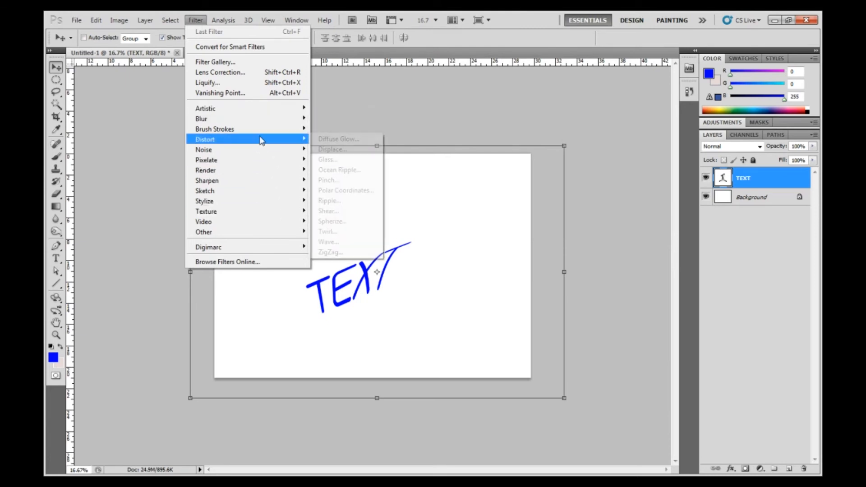
mouse_move(267, 164)
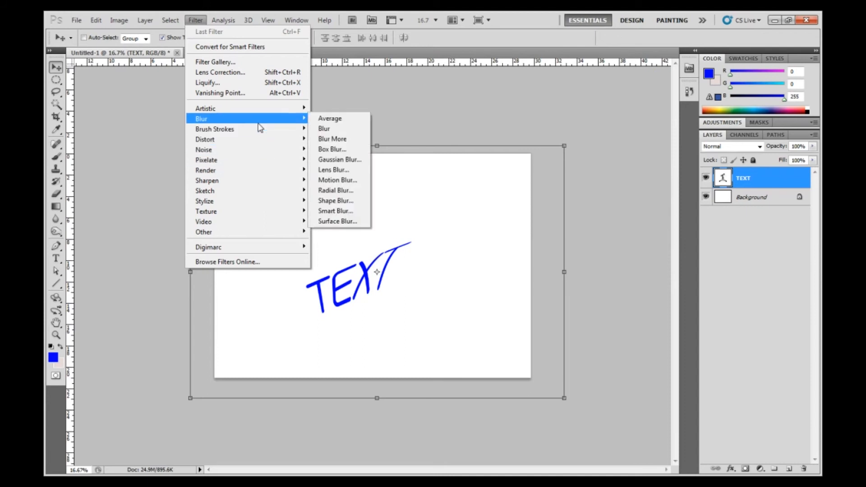
mouse_move(291, 108)
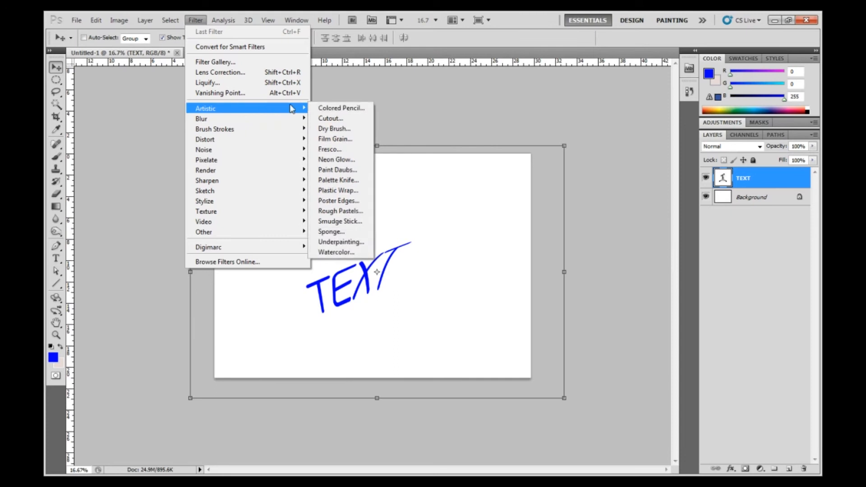
click(337, 108)
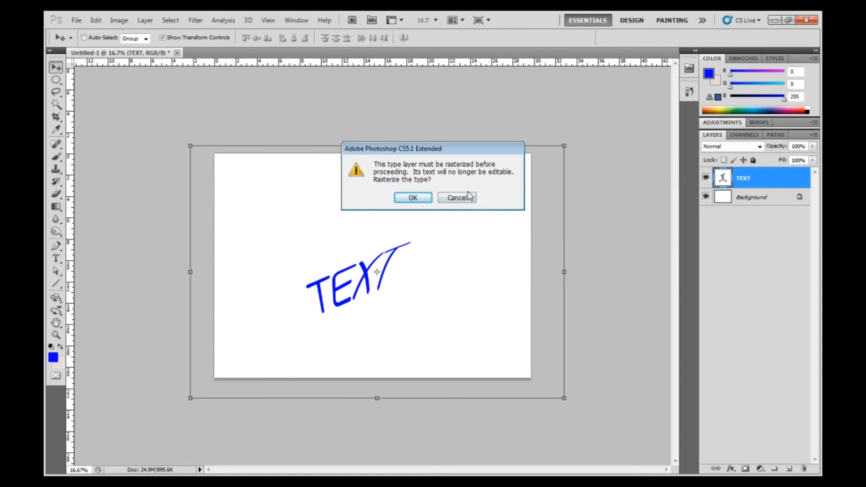
click(413, 199)
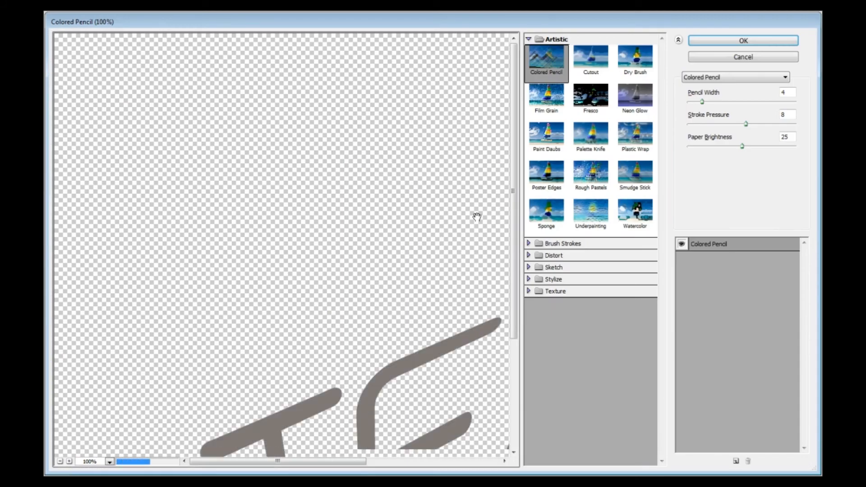
drag(513, 176, 513, 274)
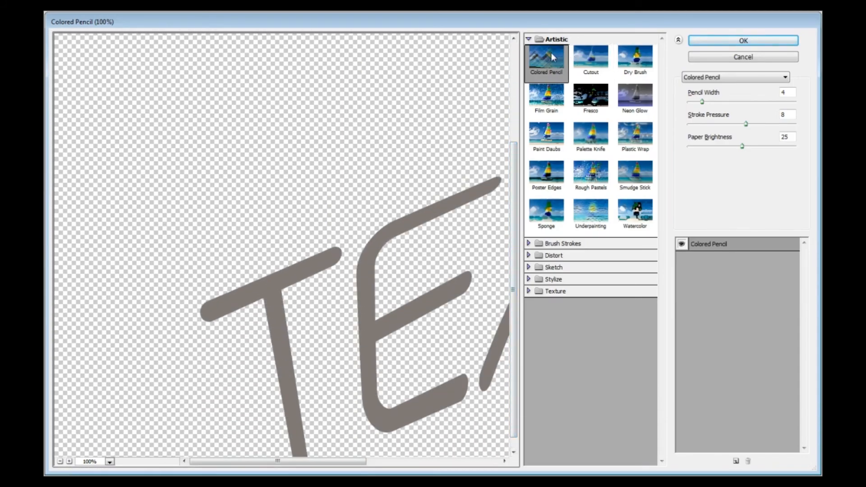
- Try the Neon Glow, Film Grain, Palette Knife and Glowing Edges filters on the rasterized text
click(631, 109)
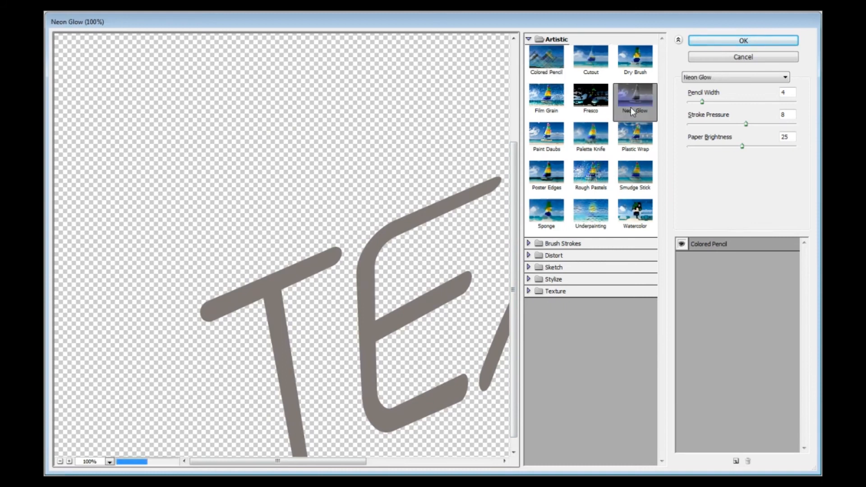
click(547, 102)
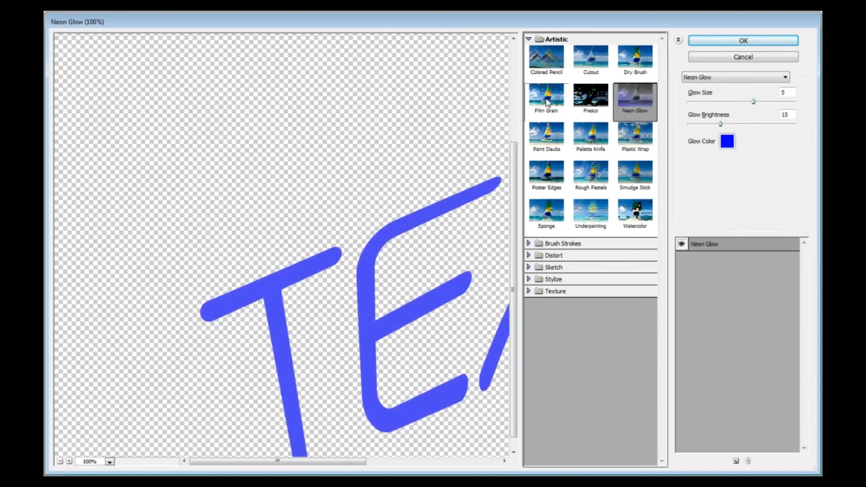
click(588, 143)
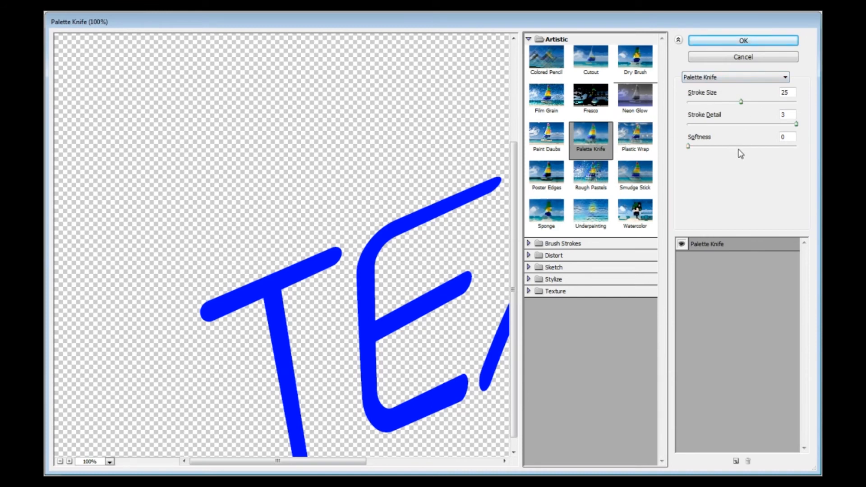
click(728, 81)
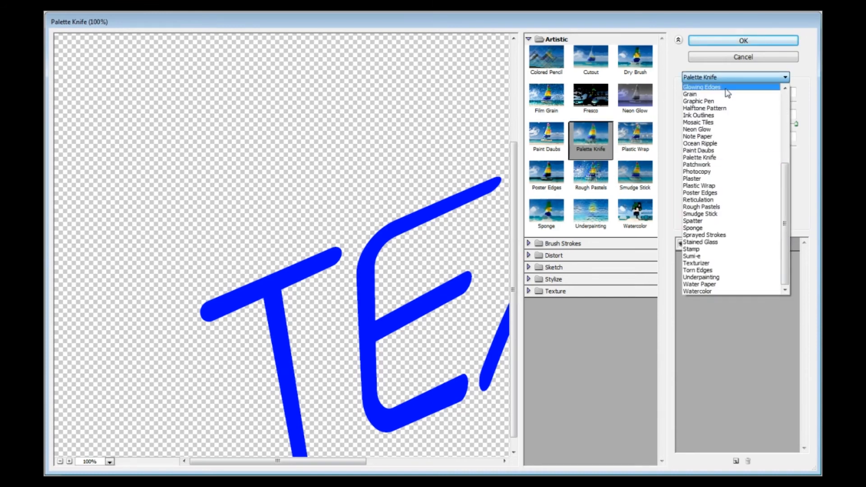
click(713, 87)
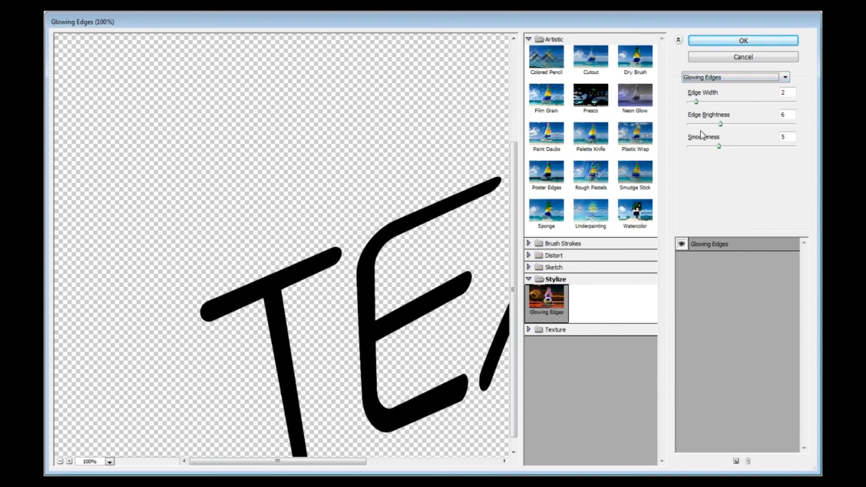
- Try the Angled Strokes, Charcoal, Colored Pencil, Craquelure, Dark Strokes and Film Grain filters on the rasterized text
click(777, 77)
scroll(722, 181, up, 6)
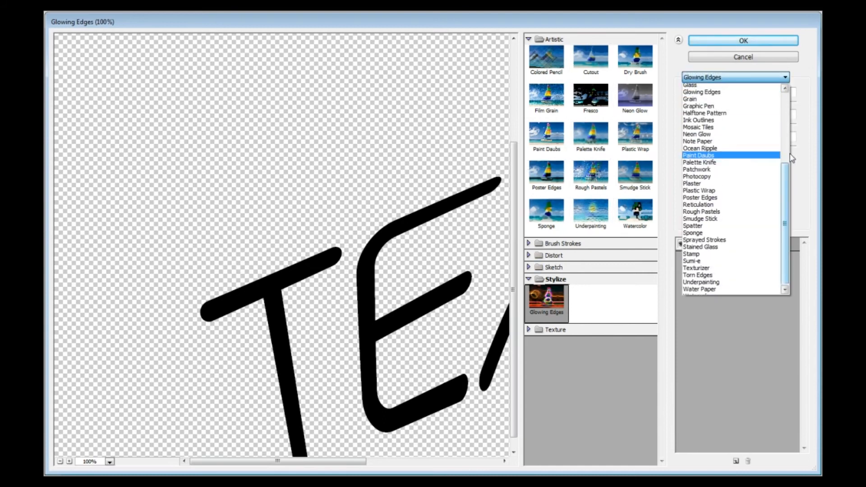
click(712, 94)
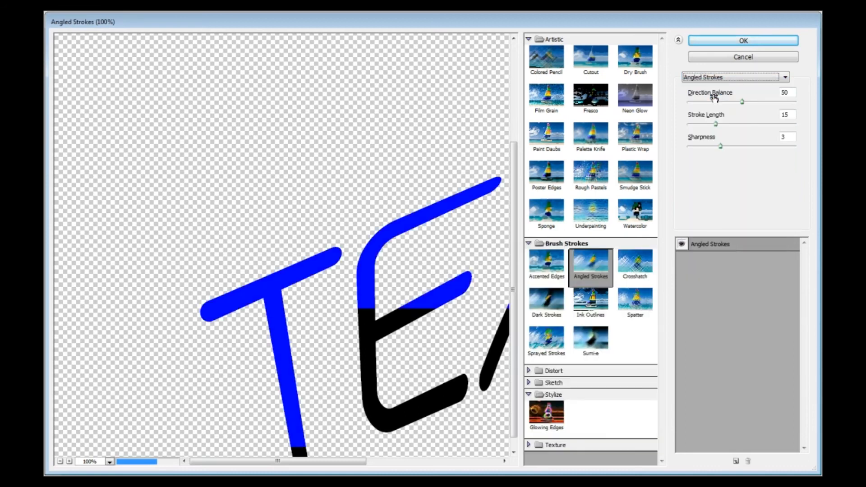
scroll(714, 97, down, 1)
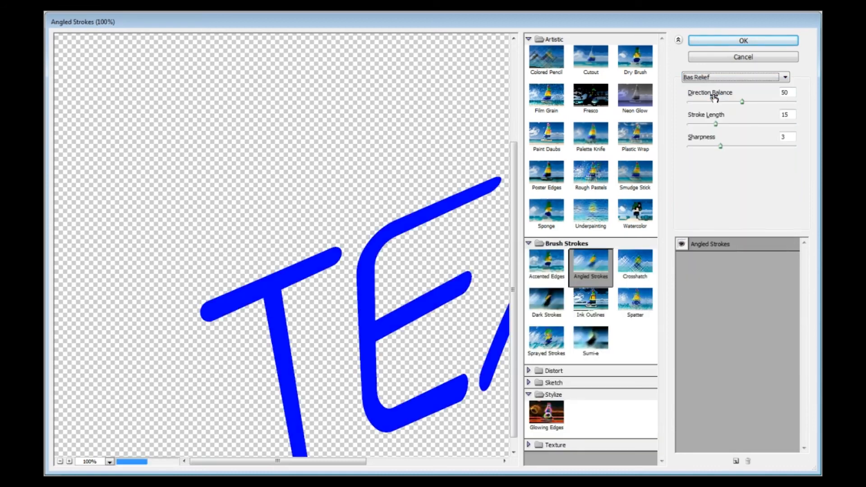
scroll(714, 97, down, 3)
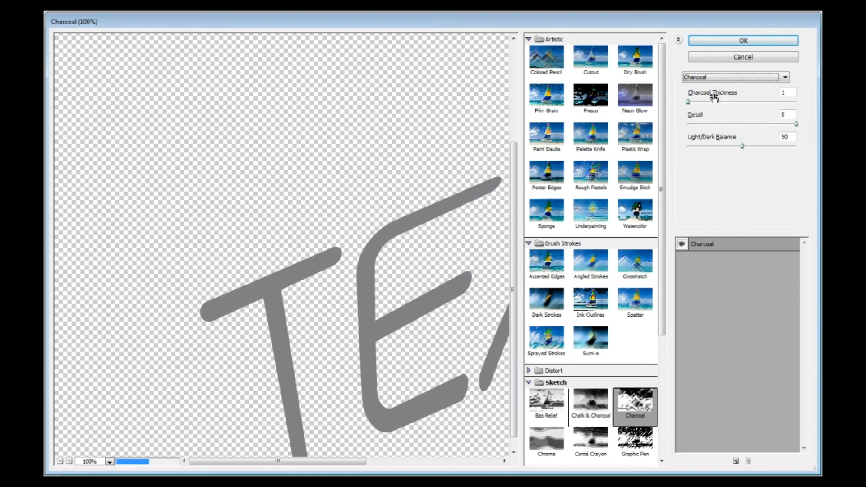
scroll(714, 97, down, 2)
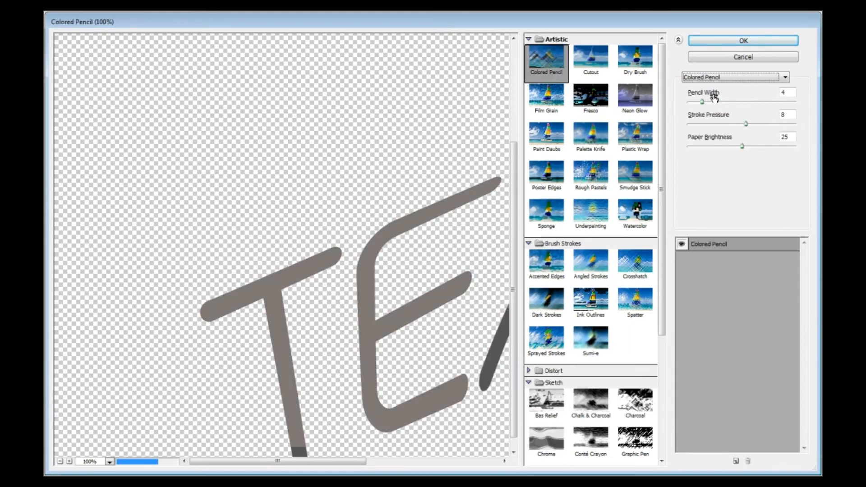
scroll(714, 97, down, 2)
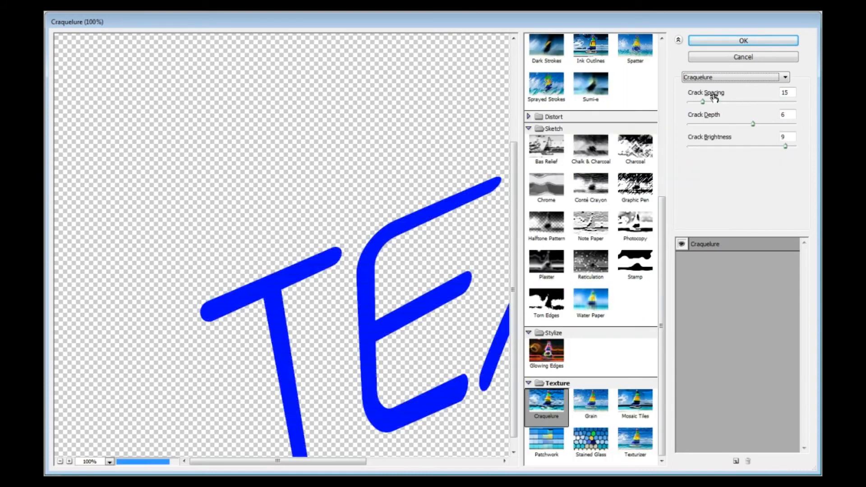
scroll(714, 97, down, 3)
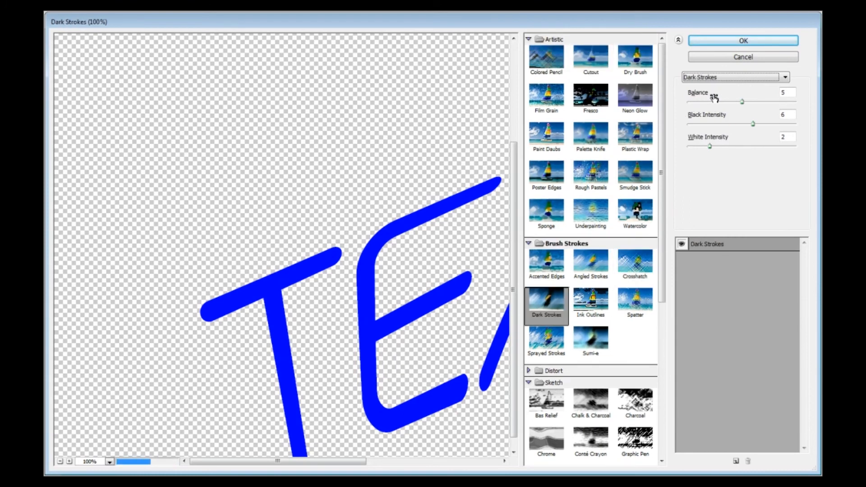
scroll(714, 97, down, 3)
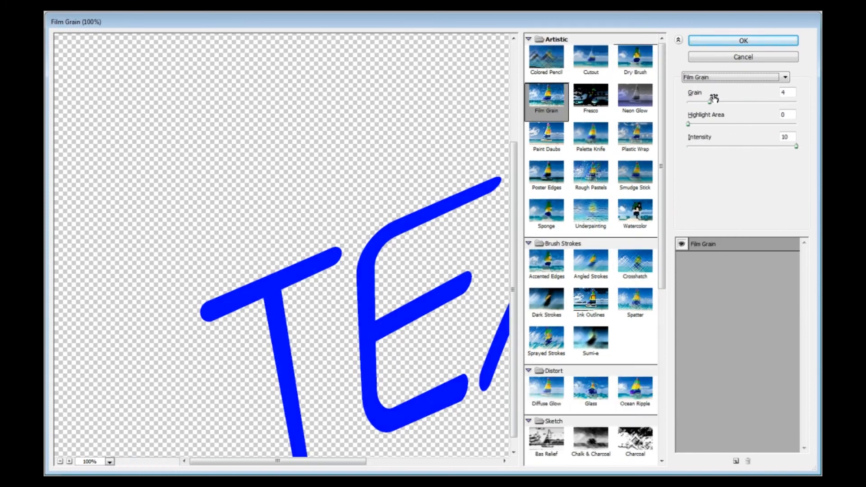
- Choose the Stained Glass texture filter for the text and bring more of the lettering into the preview
drag(661, 60, 636, 200)
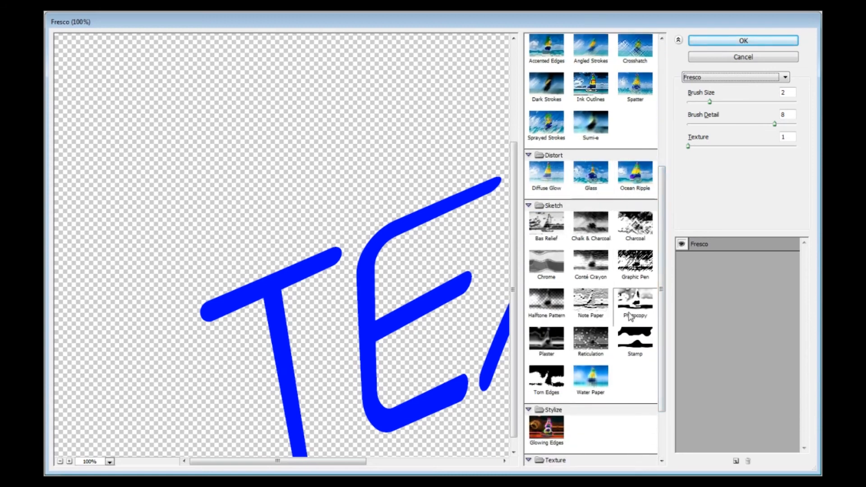
drag(661, 277, 660, 321)
click(592, 446)
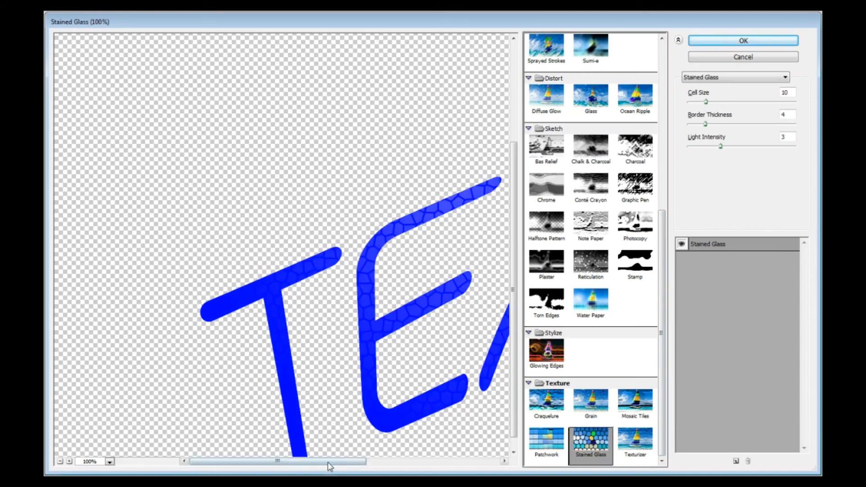
drag(333, 464, 427, 472)
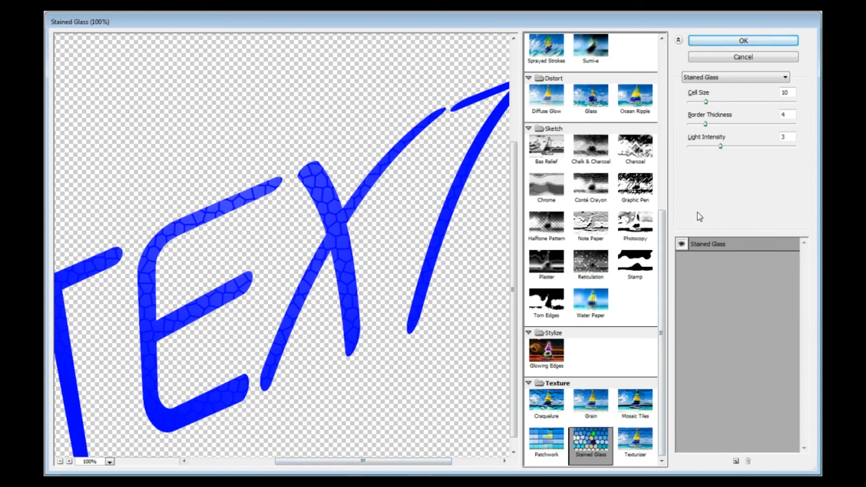
- Set the Stained Glass cell size to 23, border thickness to 2 and light intensity to 8, and apply the filter
drag(722, 146, 774, 148)
mouse_move(706, 125)
mouse_down()
mouse_move(746, 126)
mouse_move(696, 125)
mouse_up()
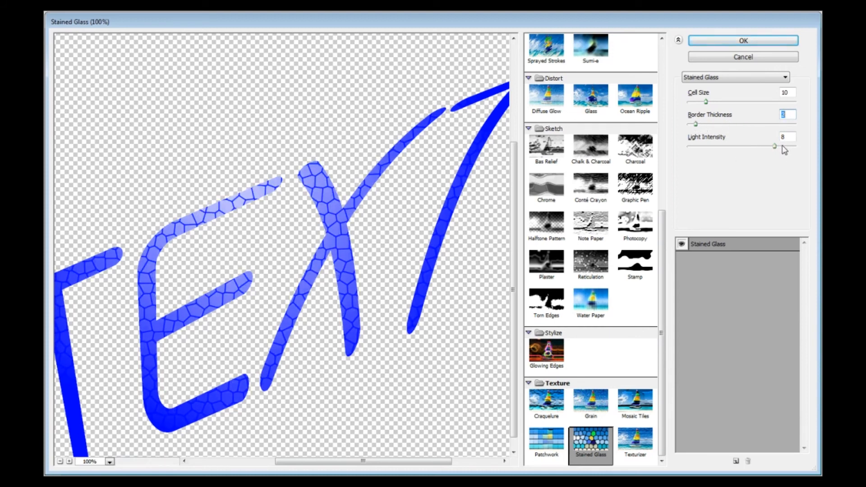
click(723, 102)
drag(723, 103, 735, 103)
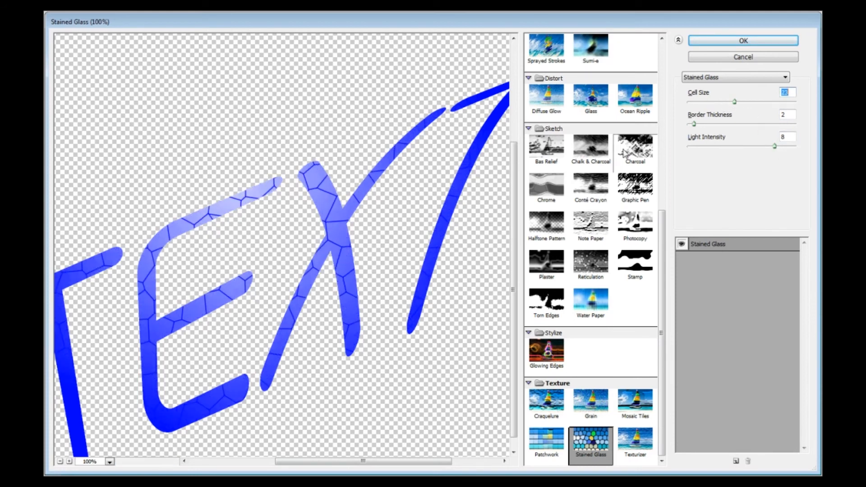
scroll(235, 248, down, 1)
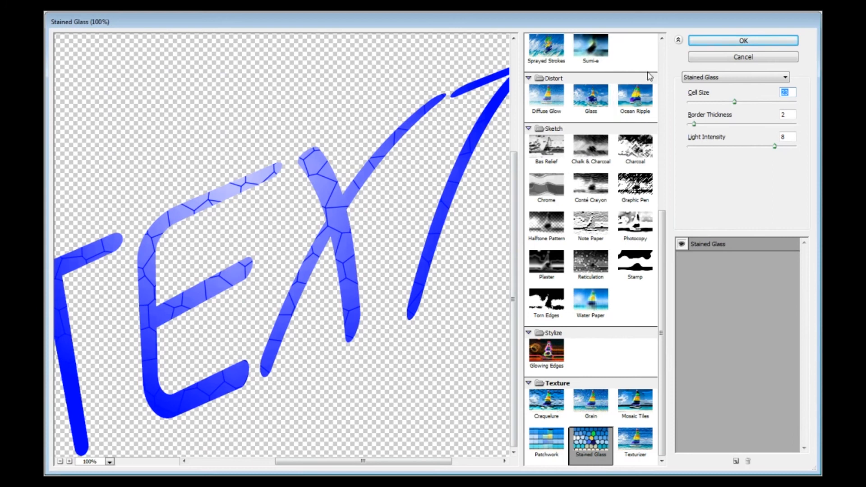
click(713, 40)
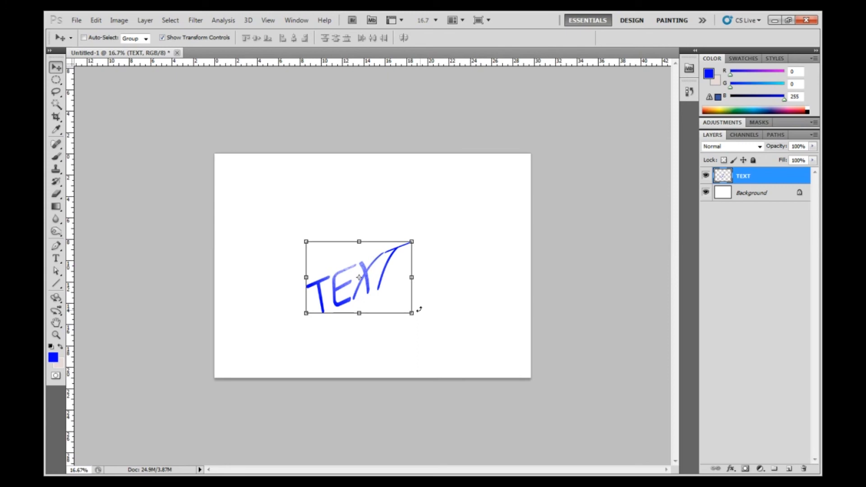
- Move the filtered text about 2.5 cm to the right and 3 cm up on the page
key(ctrl+plus)
key(ctrl+plus)
key(ctrl+plus)
key(ctrl+plus)
key(ctrl+minus)
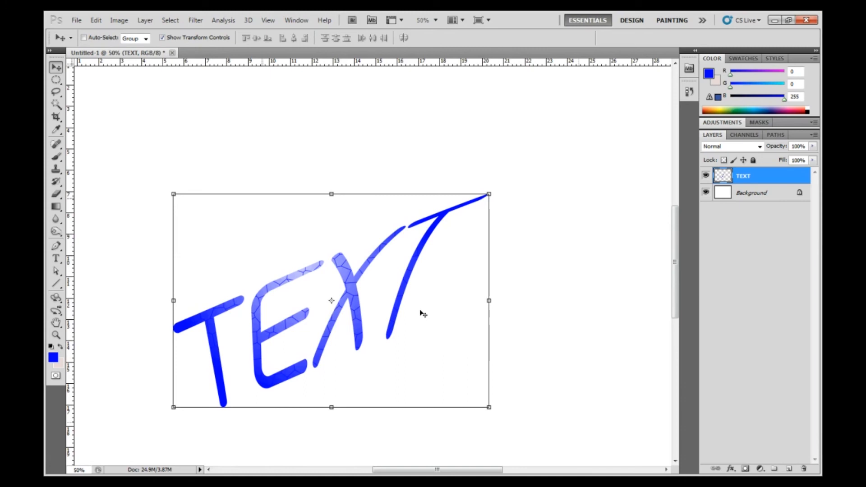
drag(346, 294, 401, 226)
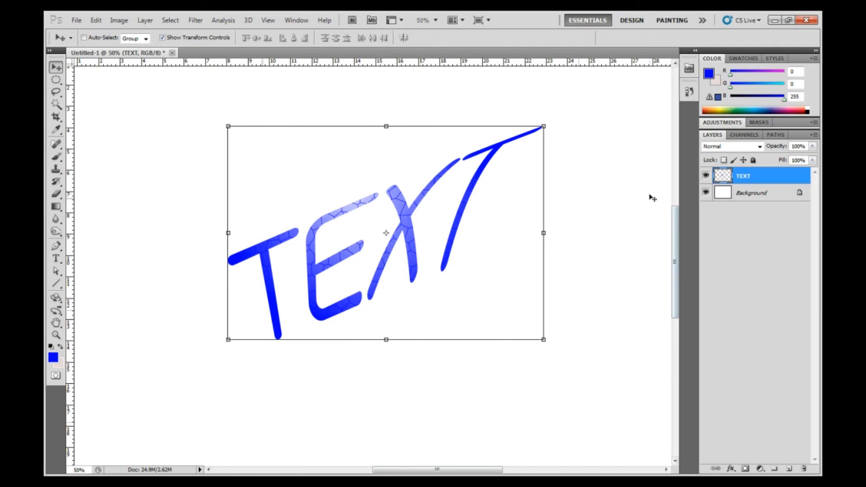
- Add a Brightness/Contrast adjustment layer, try brightness 106 with contrast -5, and delete the adjustment layer
click(721, 124)
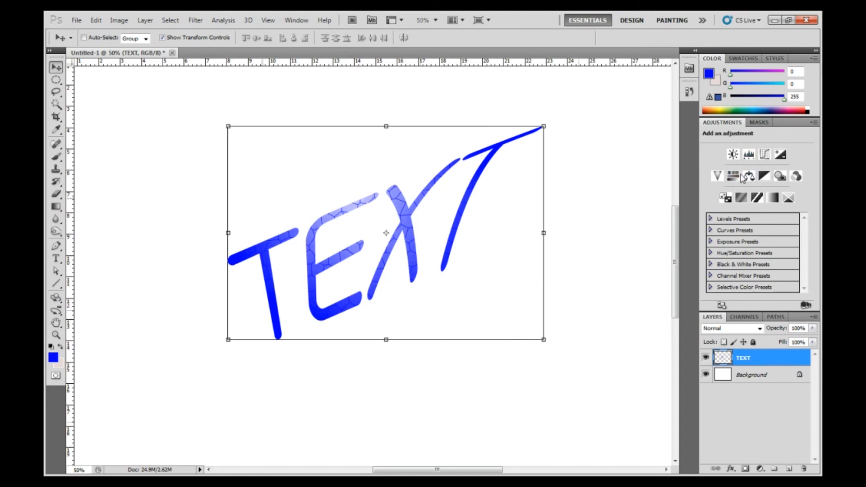
click(734, 155)
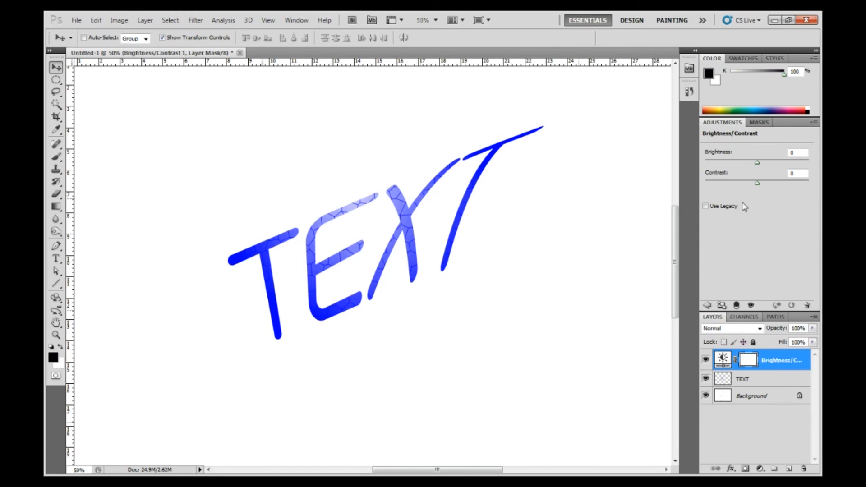
drag(765, 162, 789, 168)
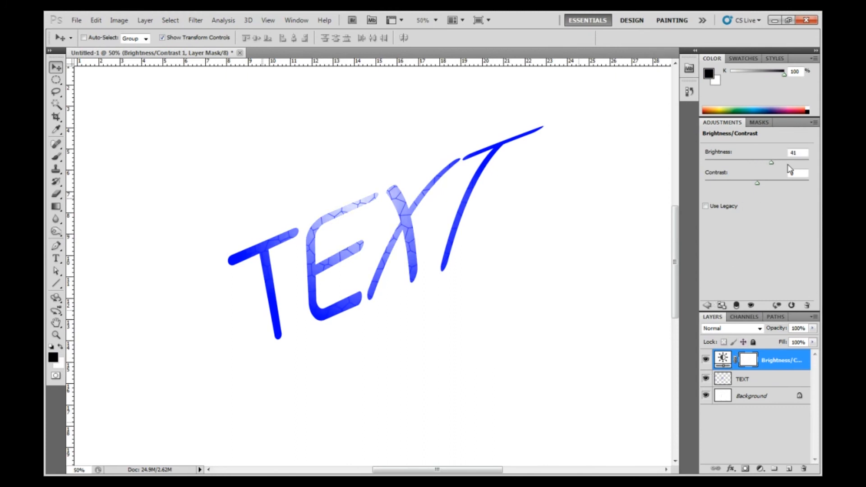
drag(728, 163, 708, 163)
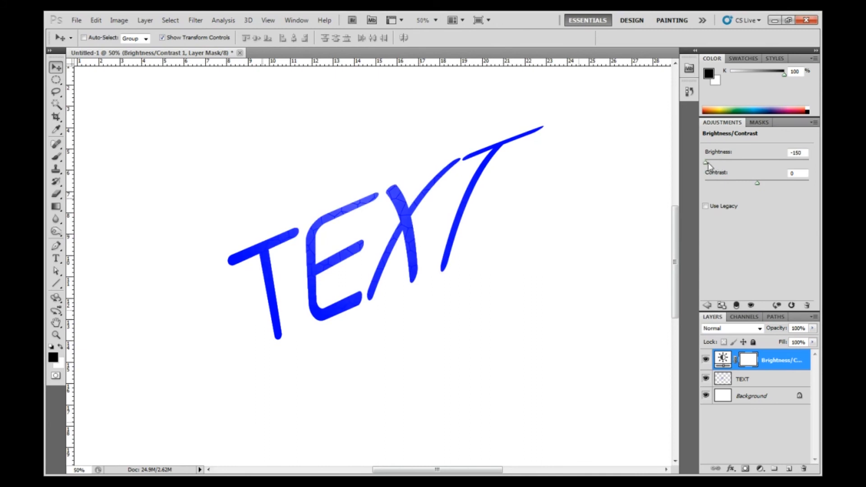
click(794, 160)
click(752, 183)
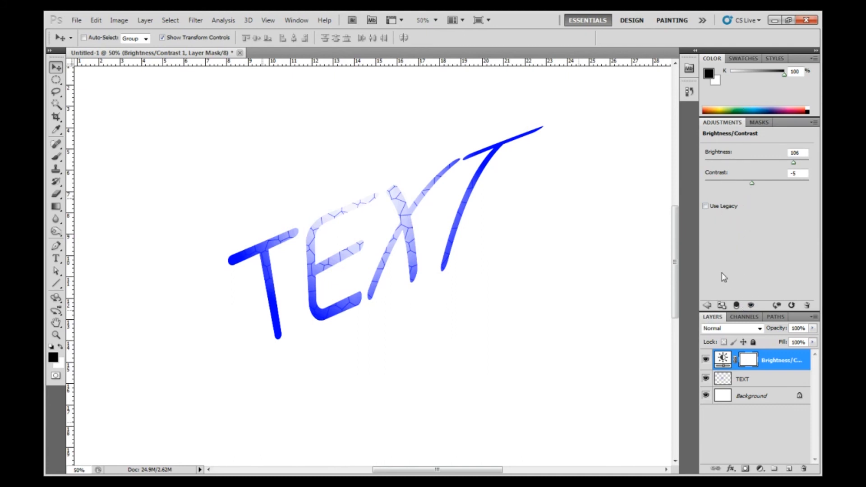
click(763, 363)
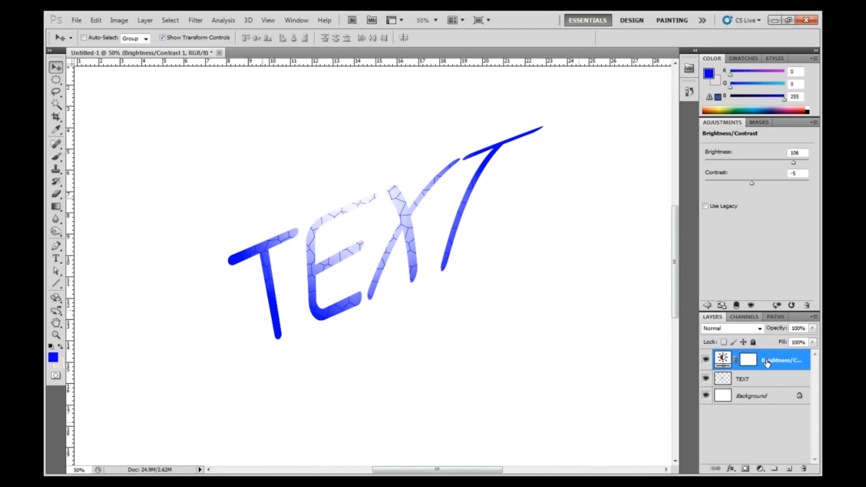
drag(762, 364, 803, 469)
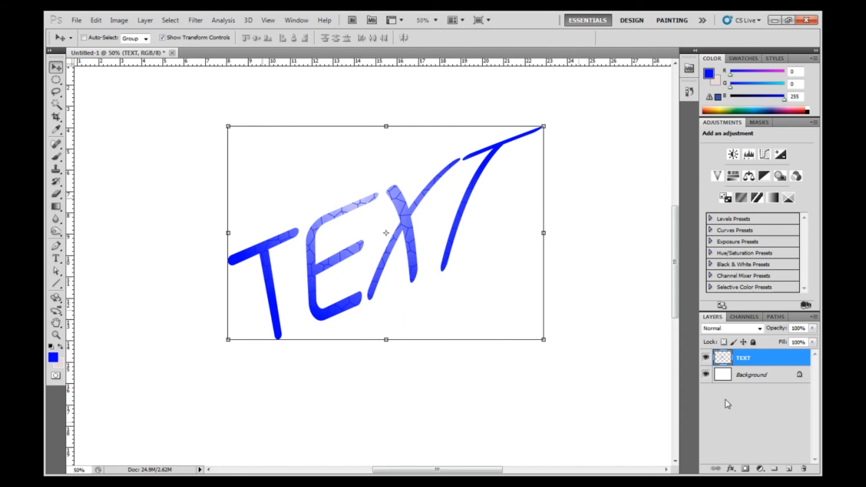
- Add a Drop Shadow to the TEXT layer with 88% opacity, 23 px distance, 9% spread and 46 px size
click(731, 469)
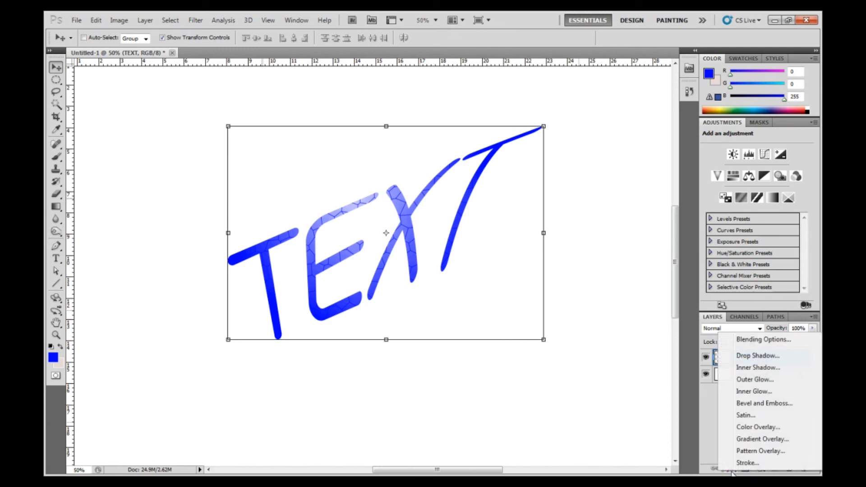
click(752, 341)
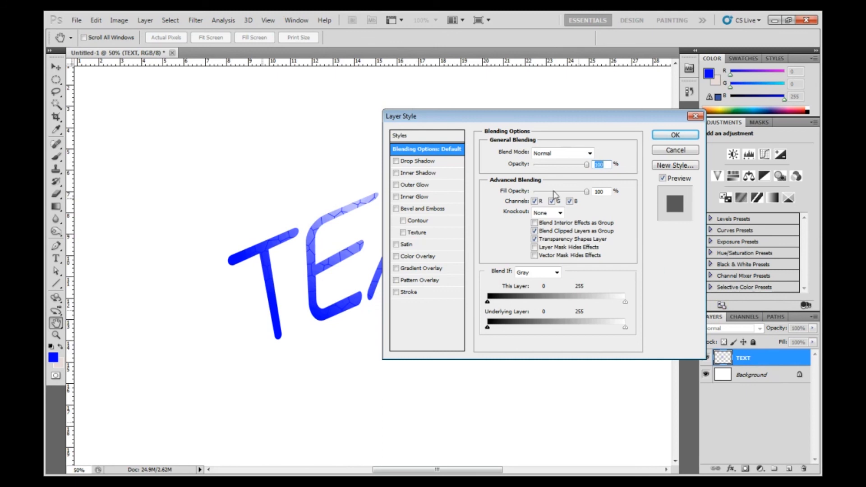
drag(464, 120, 540, 108)
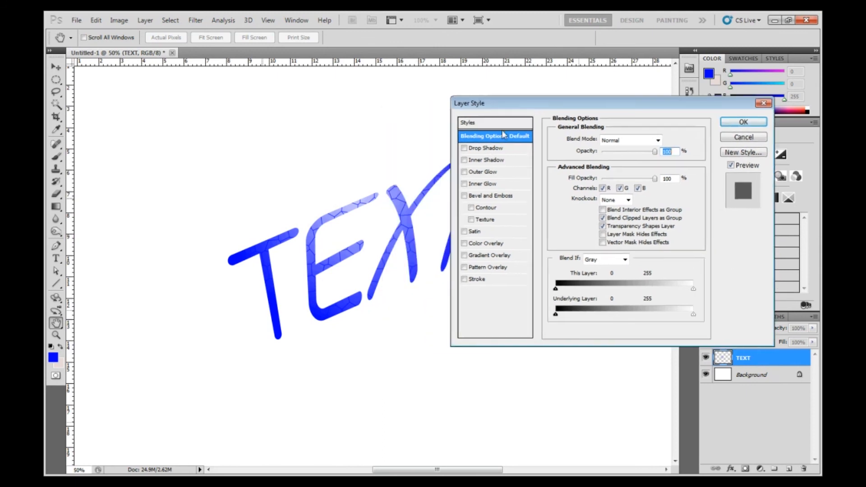
click(464, 148)
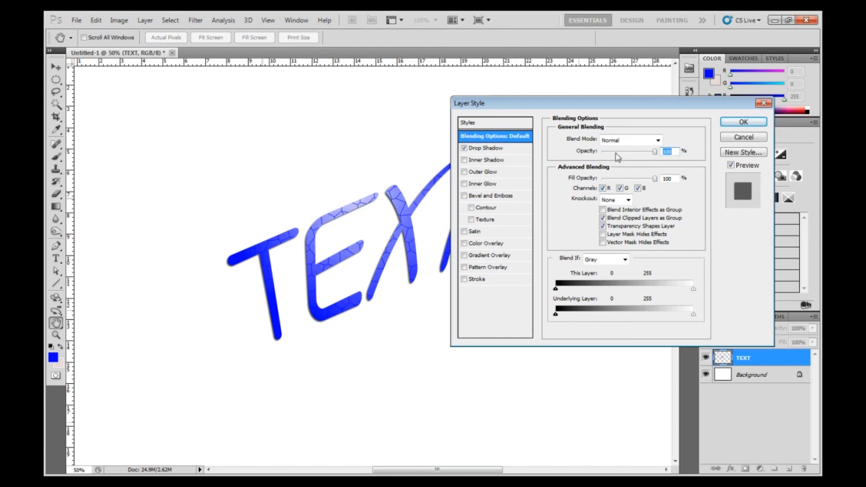
click(511, 150)
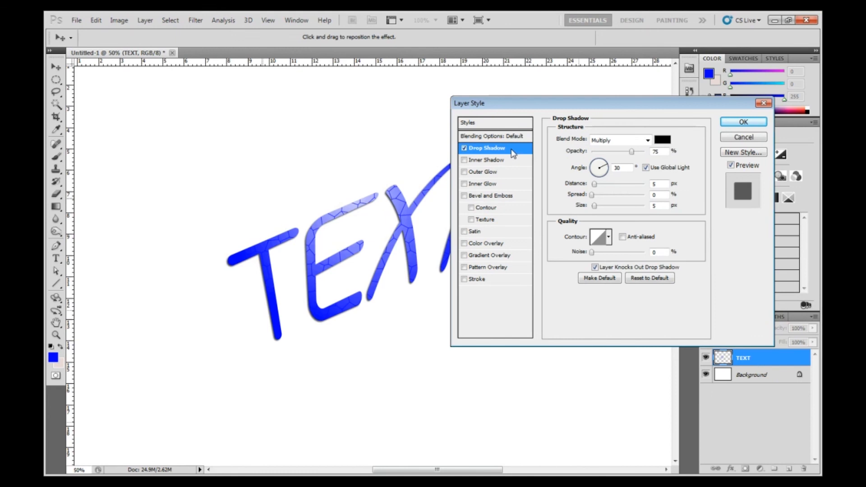
drag(633, 152, 638, 152)
drag(595, 184, 605, 206)
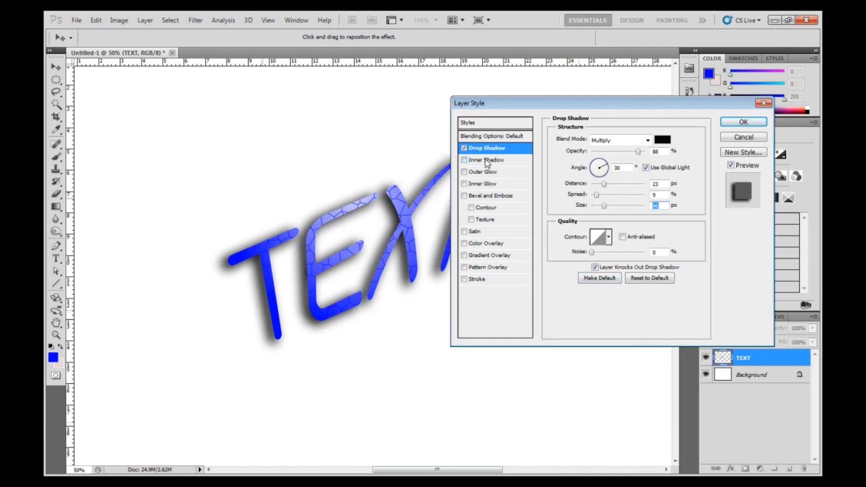
- Enable Bevel and Emboss, try other blend modes such as Darken for the drop shadow, and apply the layer style
click(465, 196)
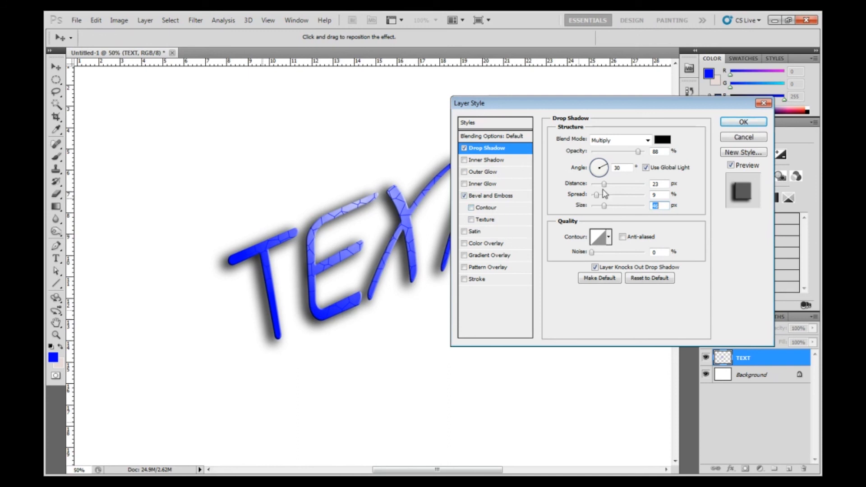
click(648, 141)
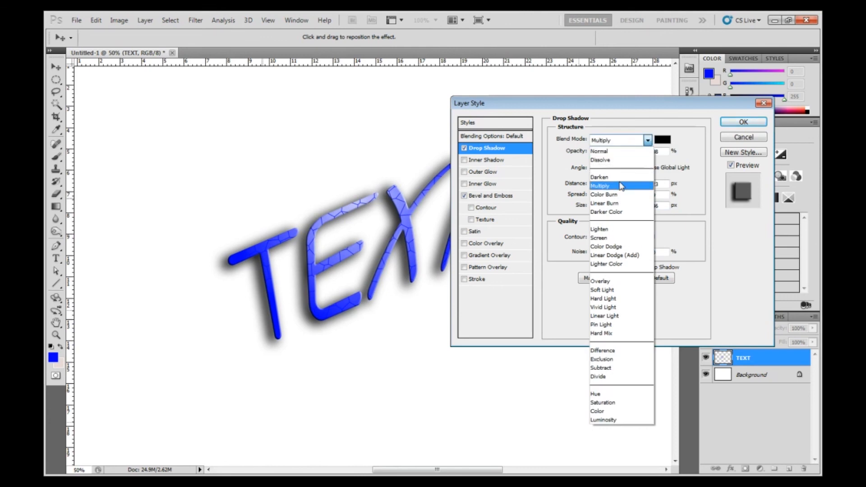
click(622, 184)
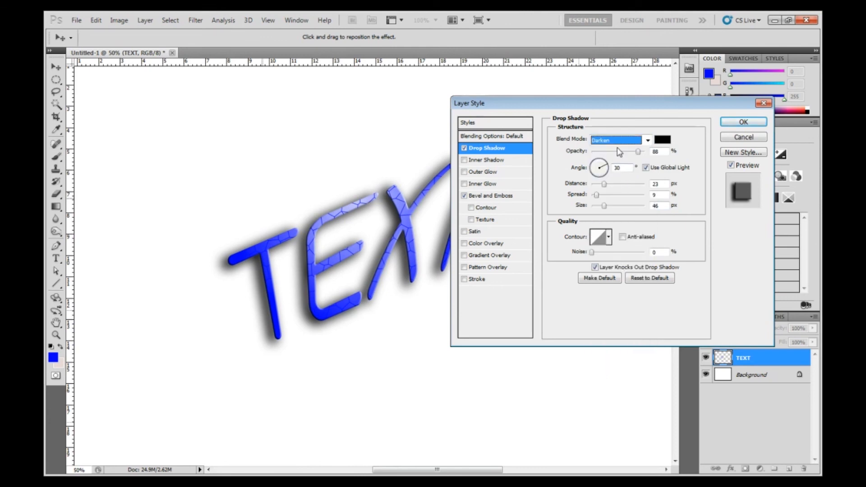
key(Down)
key(Down)
key(Down)
click(757, 125)
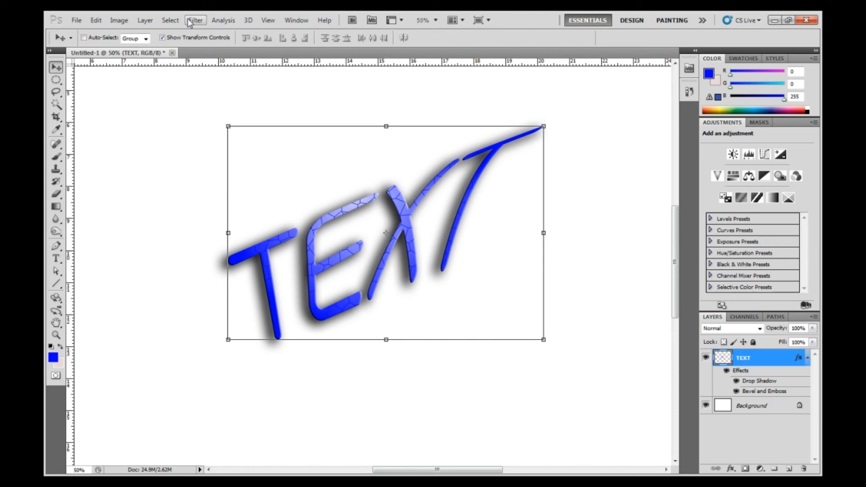
- Nudge the text about 0.4 cm to the right with the Background layer hidden, and show that layer again
click(707, 405)
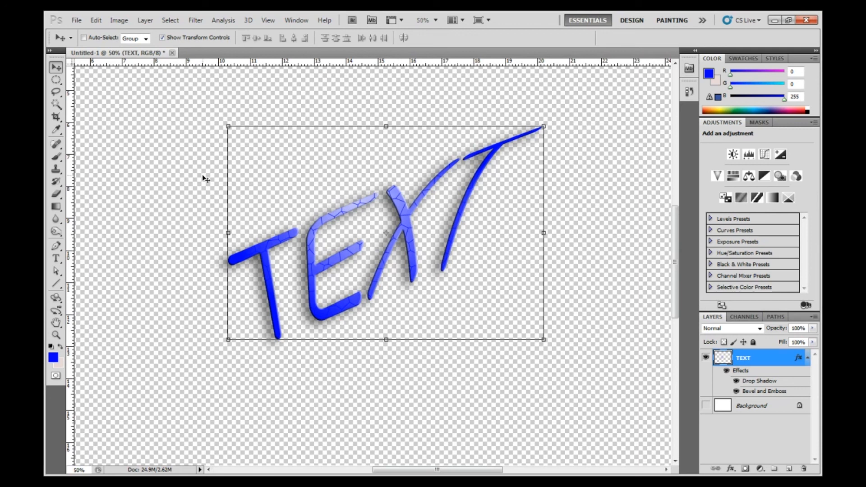
mouse_move(347, 211)
mouse_down()
mouse_move(373, 202)
mouse_move(361, 212)
mouse_up()
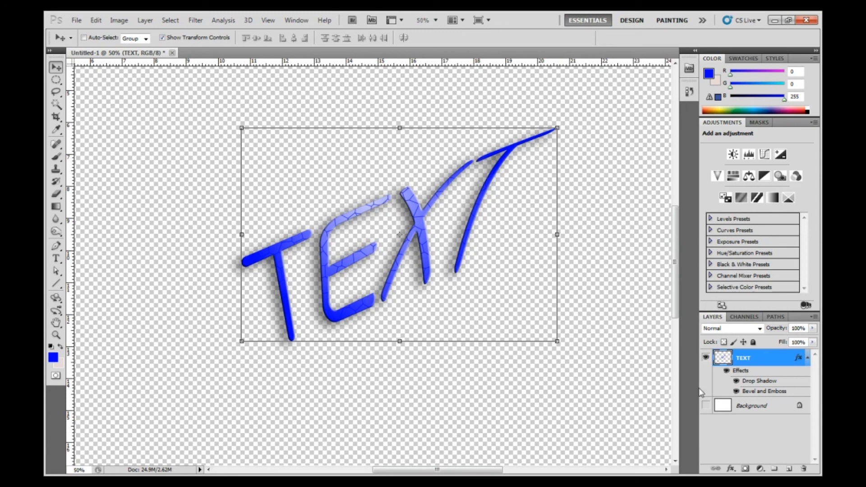
click(707, 406)
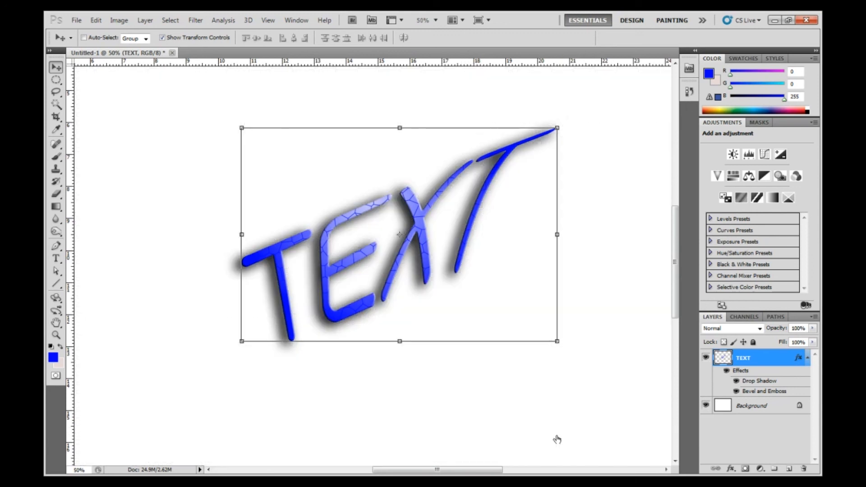
mouse_move(678, 265)
mouse_down()
mouse_move(681, 194)
mouse_move(680, 275)
mouse_move(680, 257)
mouse_up()
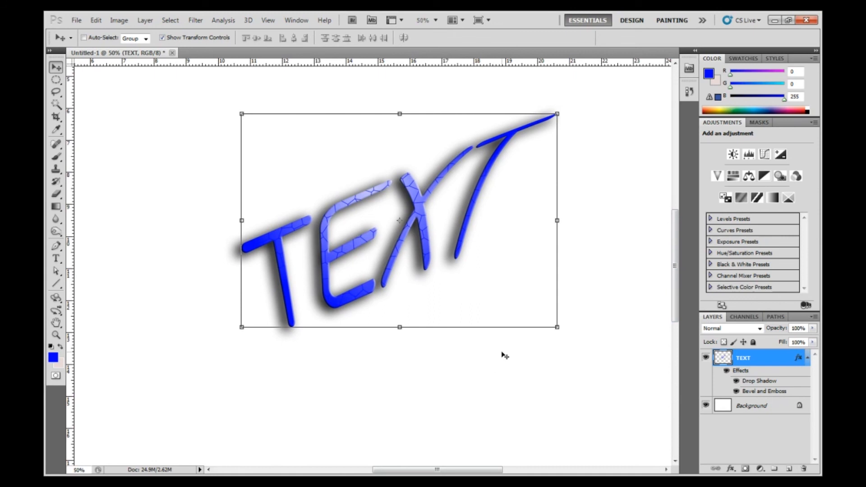
key(ctrl+minus)
key(ctrl+minus)
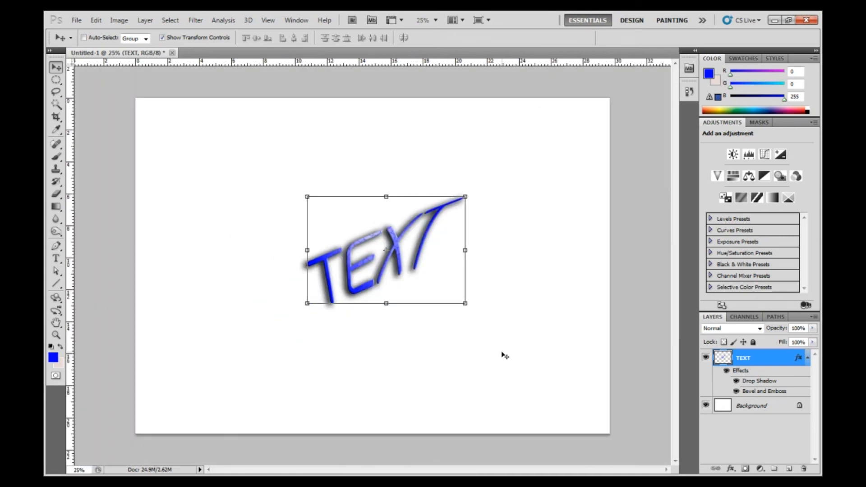